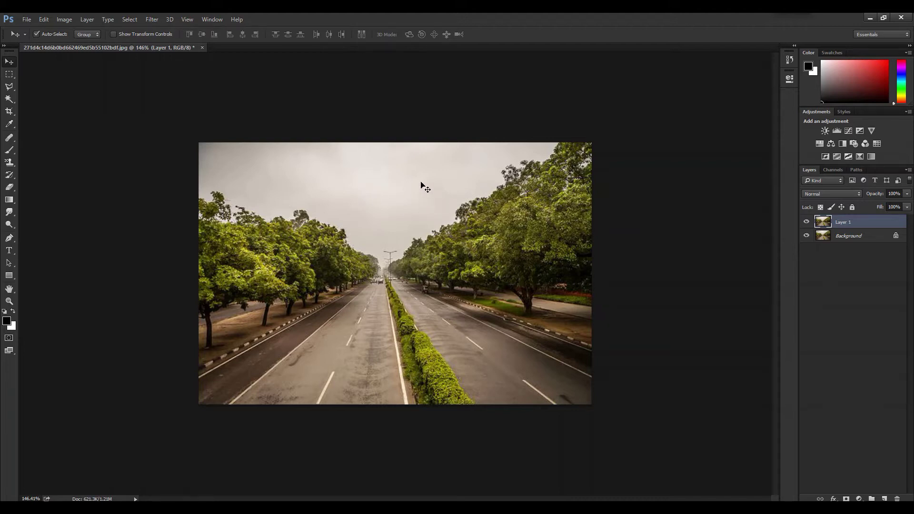
Select the sky on Layer 1 with the Magic Wand at tolerance 32 and extend the selection to similar tones
scroll(421, 186, up, 1)
click(9, 98)
click(43, 109)
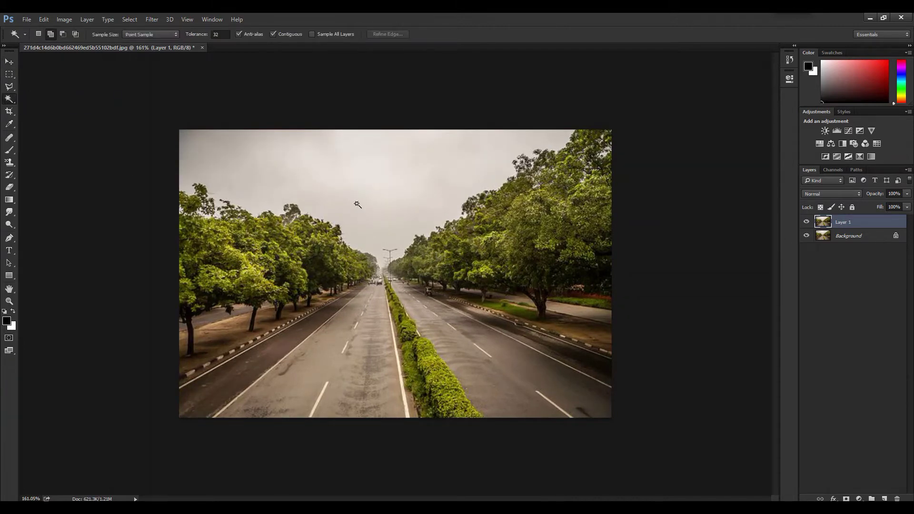
click(236, 176)
right_click(345, 172)
click(376, 292)
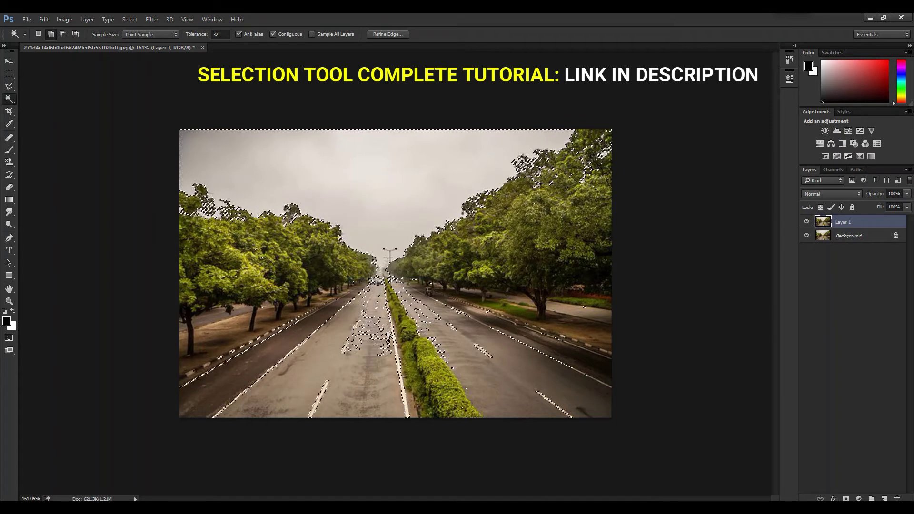
Subtract the road and lower half of the photo from the selection with the Rectangular Marquee, leaving the sky selected
click(8, 76)
drag(638, 433, 134, 276)
scroll(333, 168, up, 6)
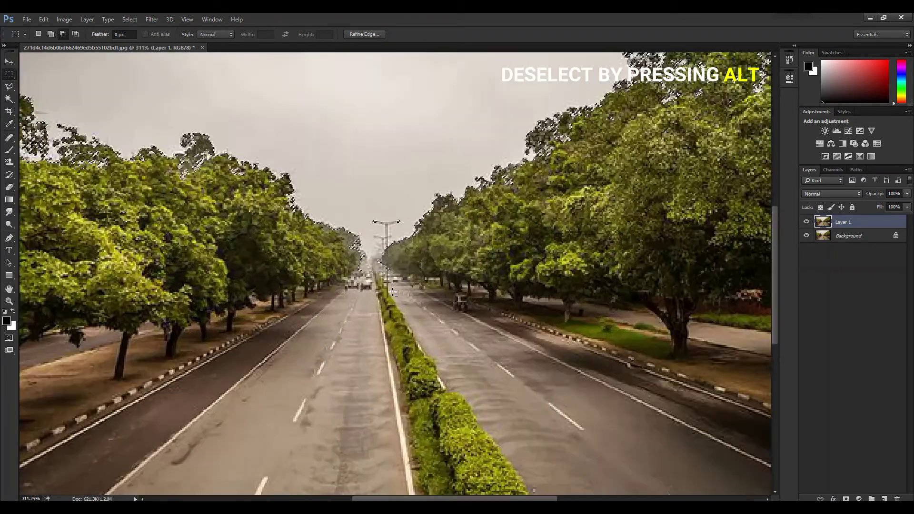
Delete the selected sky from Layer 1, clear the selection and hide the Background layer
scroll(334, 168, down, 5)
key(Delete)
key(ctrl+d)
click(807, 235)
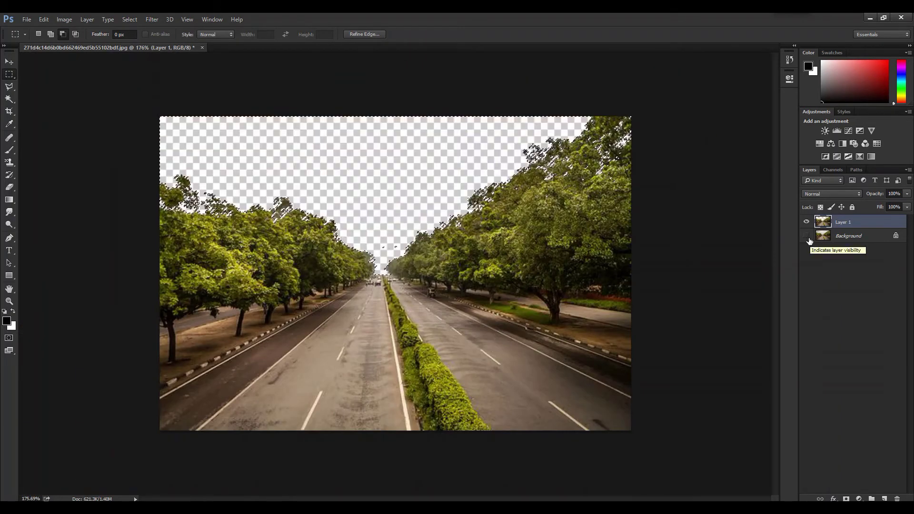
Open the storm-cloud image f2960d0ea9302aa189857f534a456765.jpg and bring it into the road document as a layer
key(v)
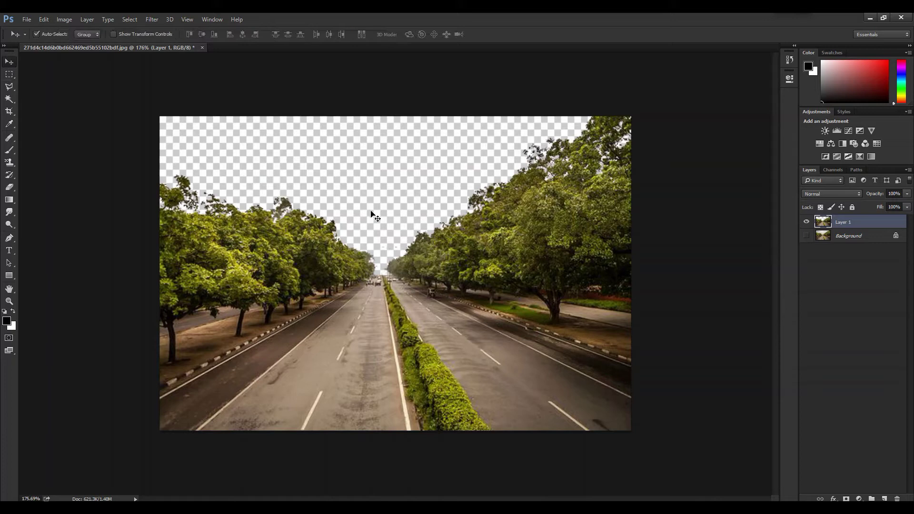
click(27, 19)
click(43, 36)
scroll(286, 167, down, 2)
click(339, 200)
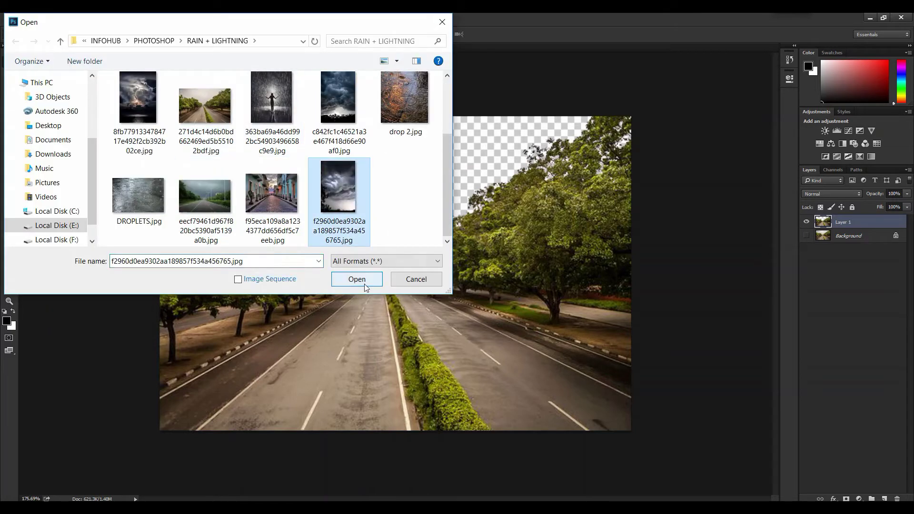
click(365, 279)
drag(395, 266, 354, 198)
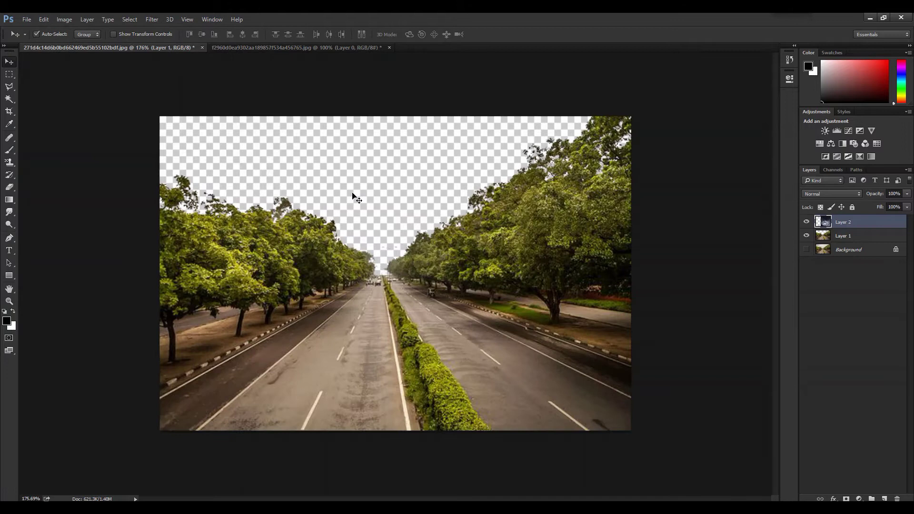
Place the storm-cloud layer below the road layer and position it in the empty sky area
key(ctrl+bracketleft)
drag(408, 180, 296, 148)
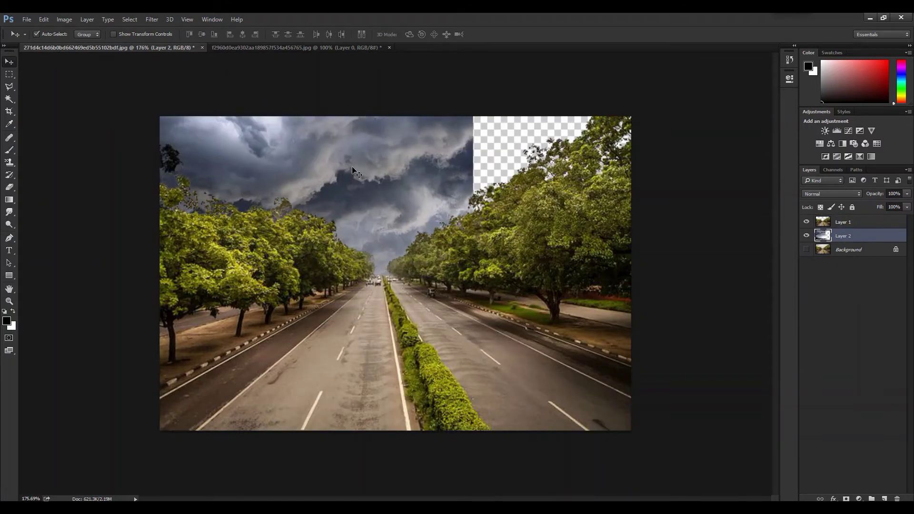
drag(352, 168, 362, 116)
Free Transform and reposition the storm-cloud layer until it covers the whole sky behind the trees
key(ctrl+t)
scroll(362, 116, down, 2)
drag(456, 333, 436, 309)
key(Return)
drag(397, 220, 388, 239)
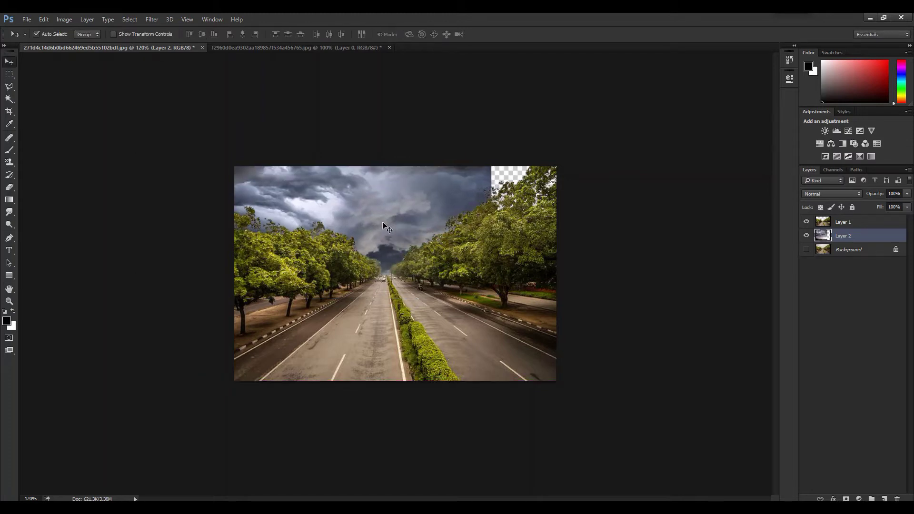
key(ctrl+t)
drag(492, 73, 534, 60)
double_click(433, 205)
drag(433, 205, 456, 219)
Darken the storm-cloud layer with Curves by lowering the white end to output 203 at input 254
click(64, 19)
mouse_move(76, 42)
click(189, 62)
drag(735, 103, 734, 127)
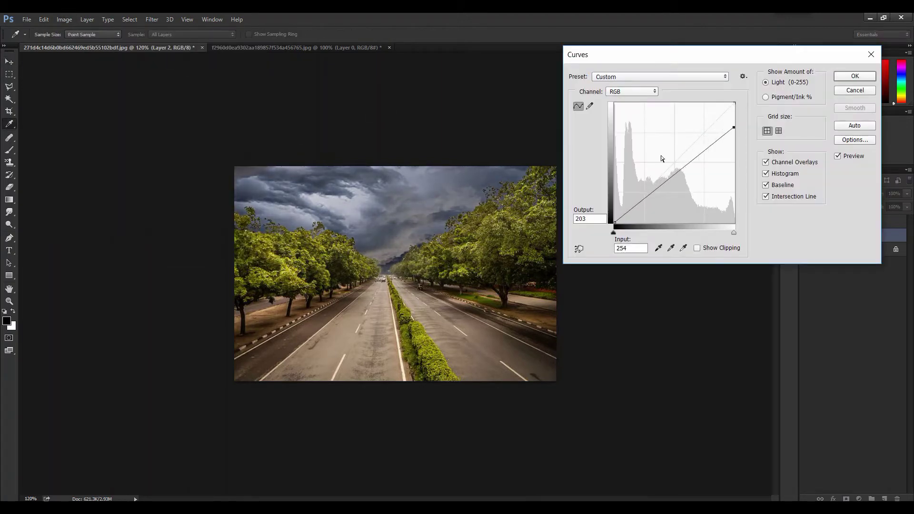
click(855, 77)
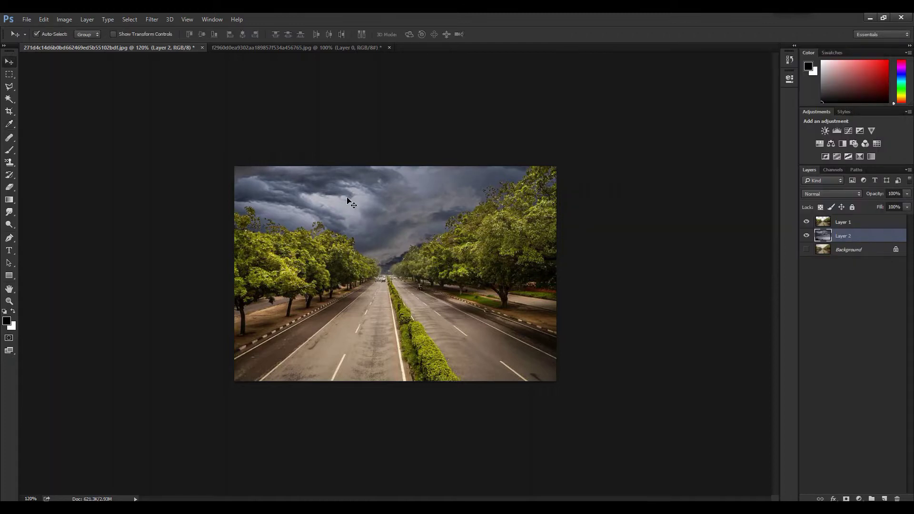
Darken the road layer, Layer 1, with Curves by pulling down the white end of the curve
click(823, 222)
click(64, 19)
mouse_move(76, 43)
click(188, 62)
drag(735, 106, 735, 153)
click(855, 76)
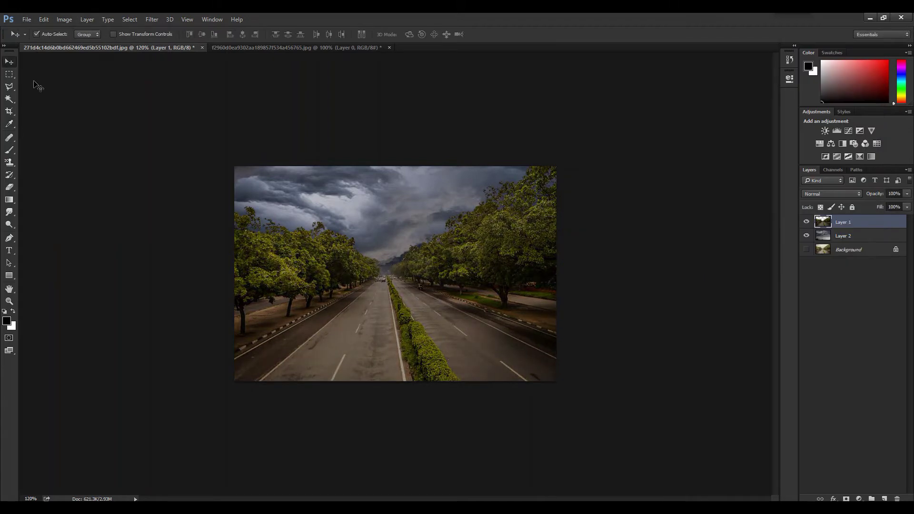
Cool the road layer's midtones with Color Balance levels -5, +10 and +23
click(64, 19)
mouse_move(76, 44)
click(200, 96)
mouse_move(625, 184)
mouse_down()
mouse_move(635, 205)
mouse_move(631, 193)
mouse_up()
click(636, 206)
click(729, 161)
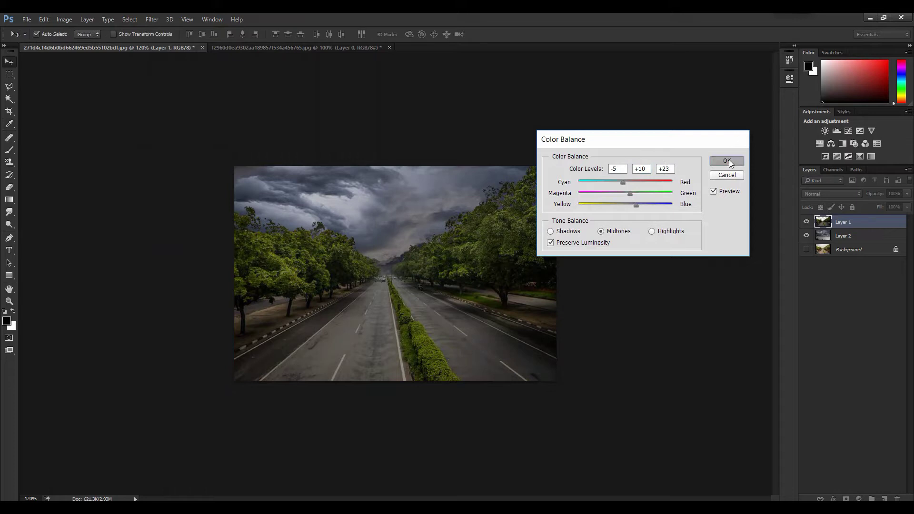
Add a new layer and fill it with a linear Black, White gradient running diagonally from the upper-left to the lower-right corner
scroll(374, 313, up, 4)
scroll(373, 312, down, 5)
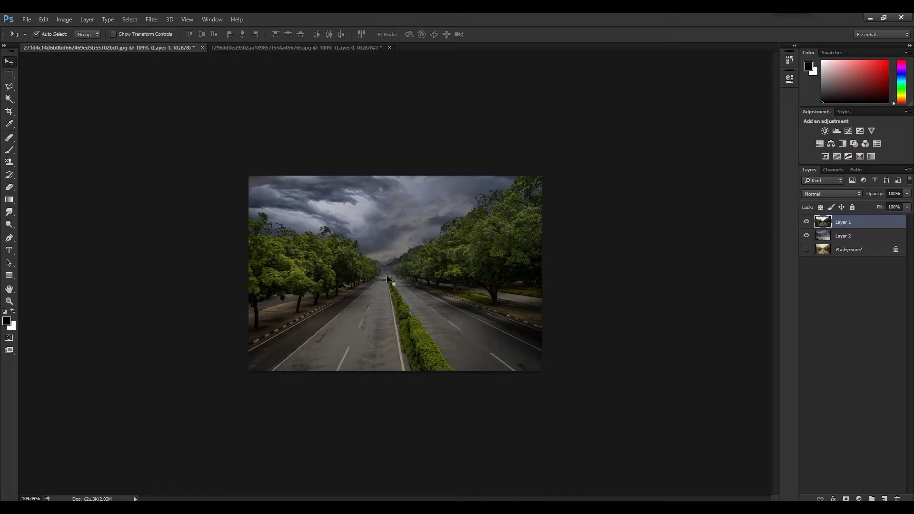
click(885, 498)
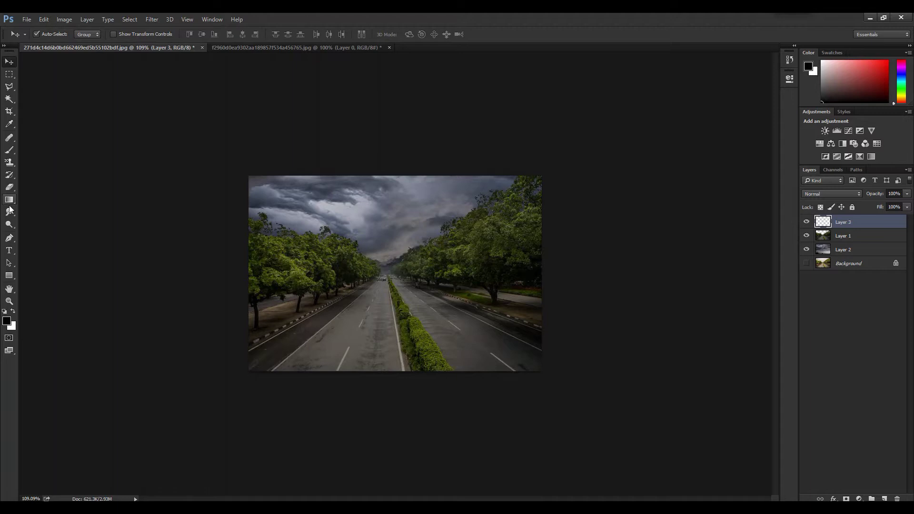
click(10, 202)
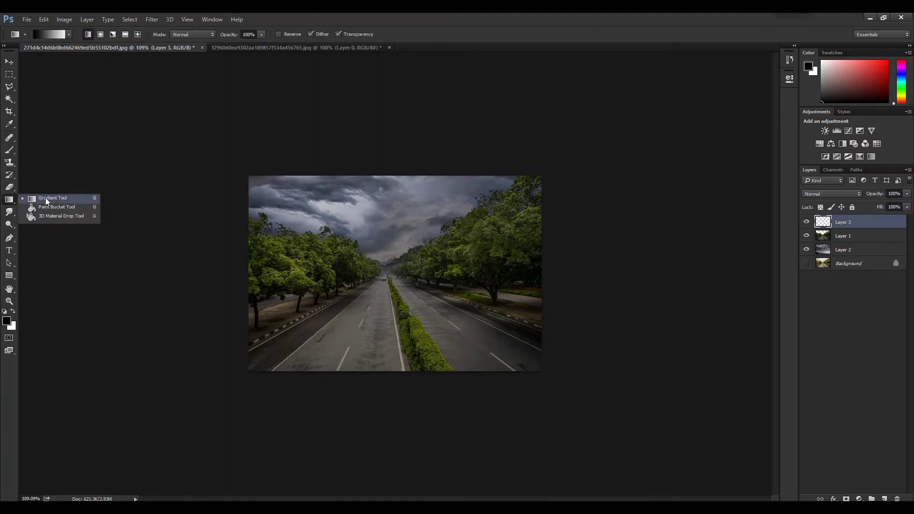
click(46, 198)
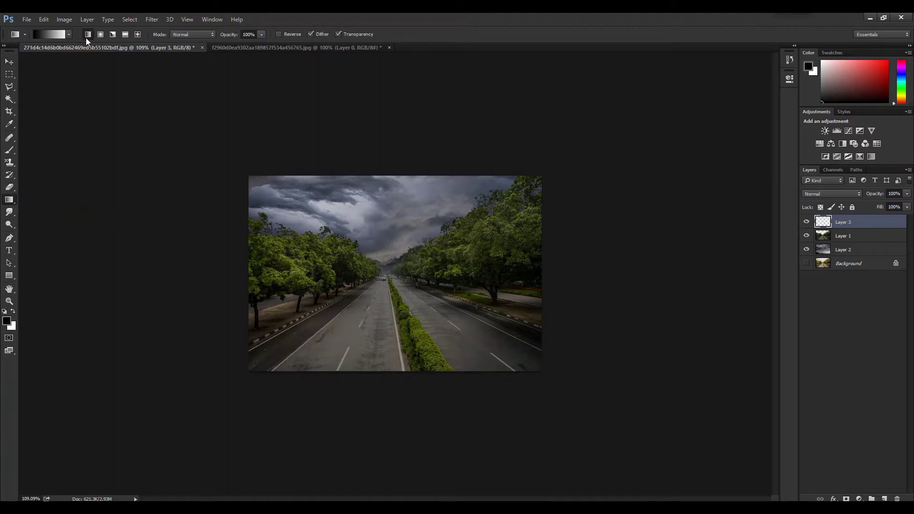
click(53, 34)
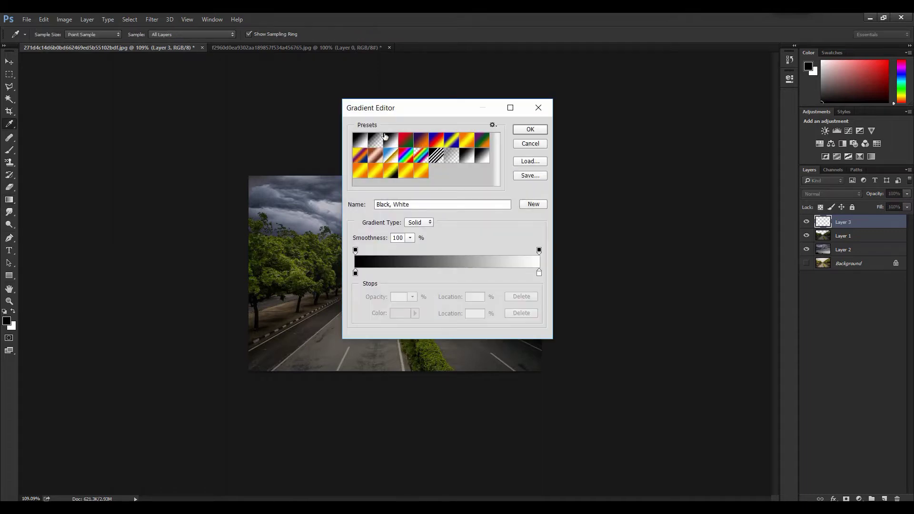
click(529, 131)
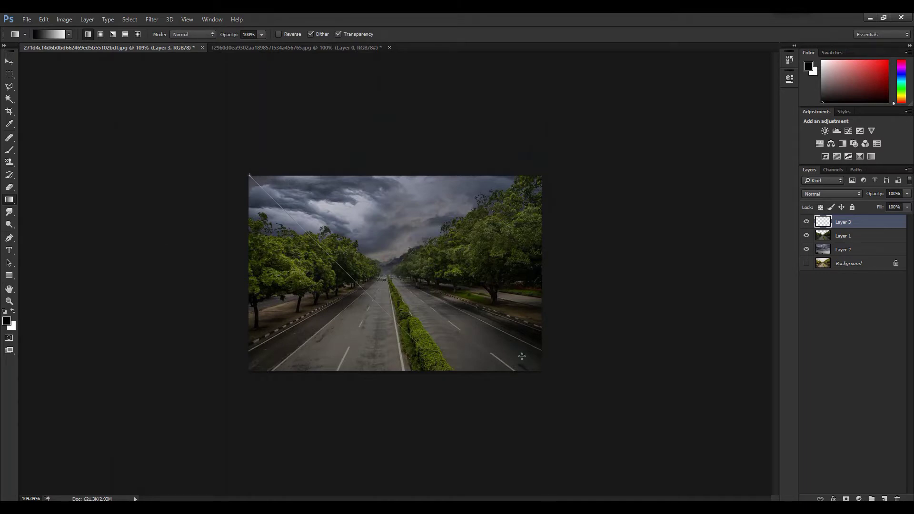
drag(543, 385, 544, 385)
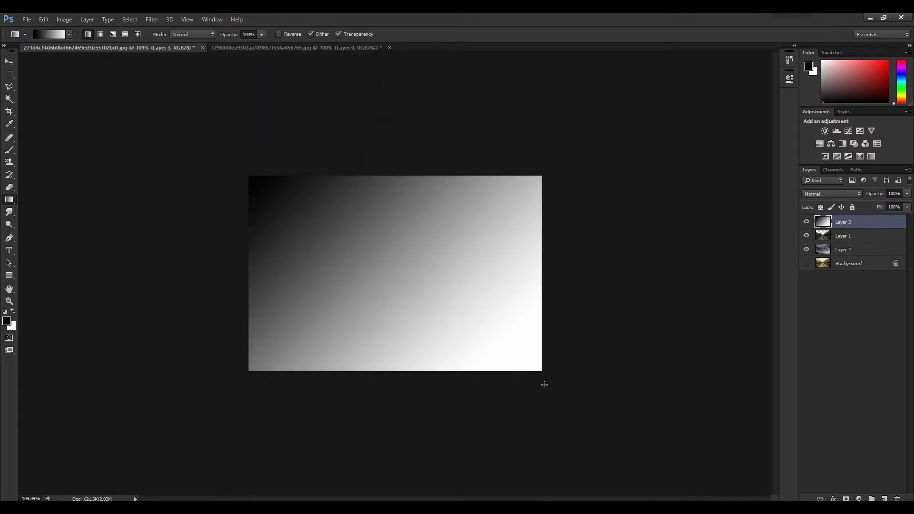
Render Difference Clouds on the gradient layer and invert its colours
click(152, 21)
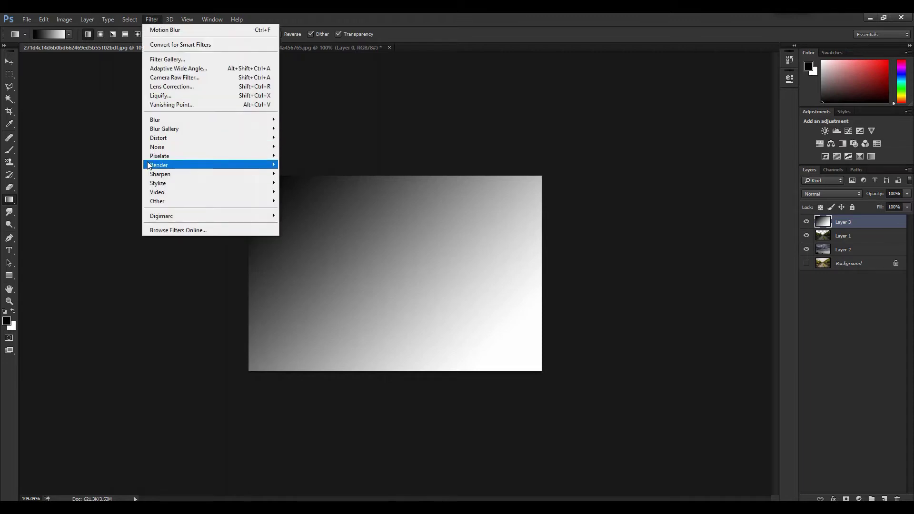
mouse_move(184, 167)
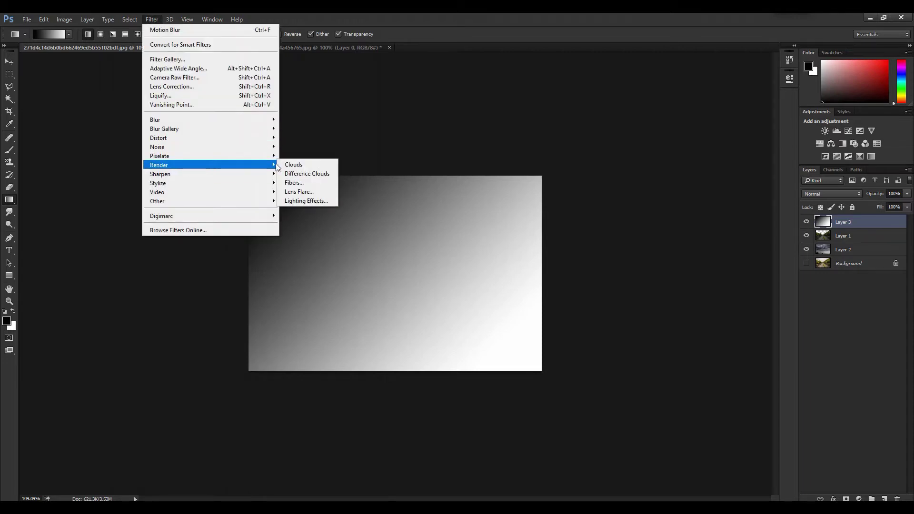
click(310, 175)
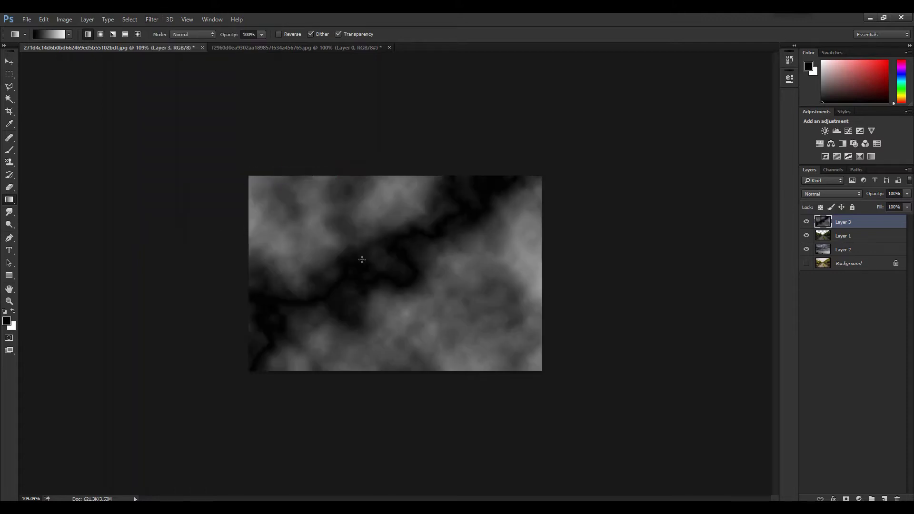
scroll(375, 264, down, 2)
key(ctrl+i)
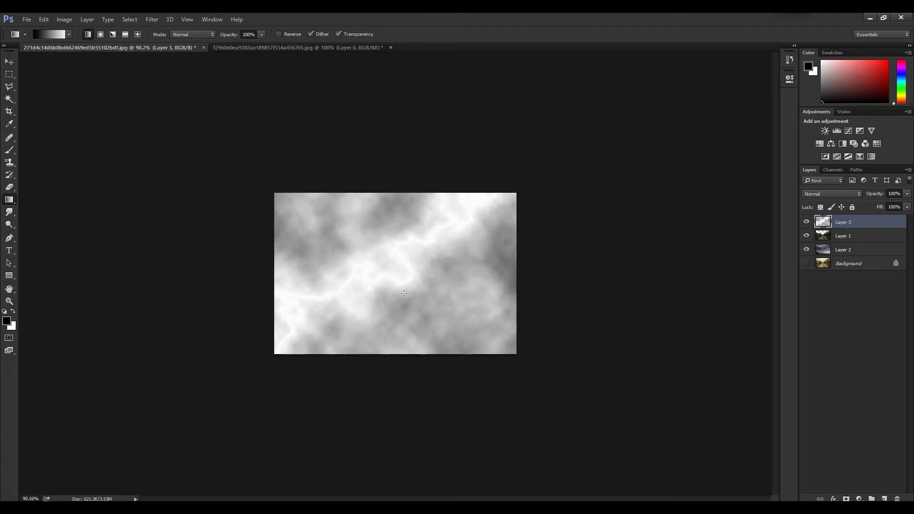
Apply Levels to the clouds layer with a shadow input of 200 and a midtone value of 0.24
key(ctrl+l)
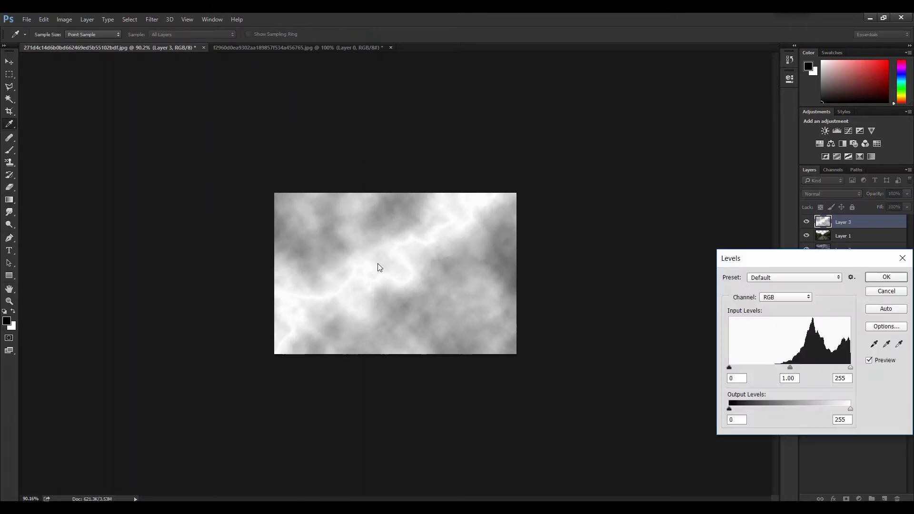
text(200)
text(0)
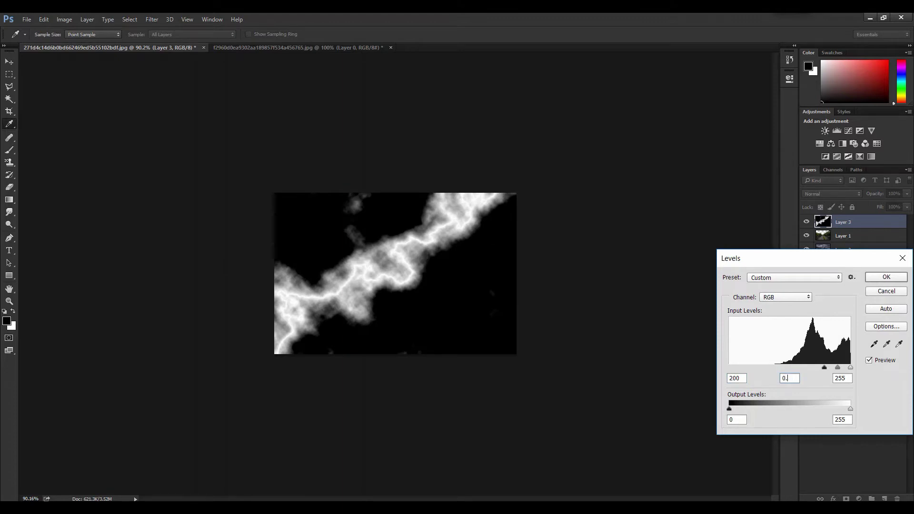
text(.24)
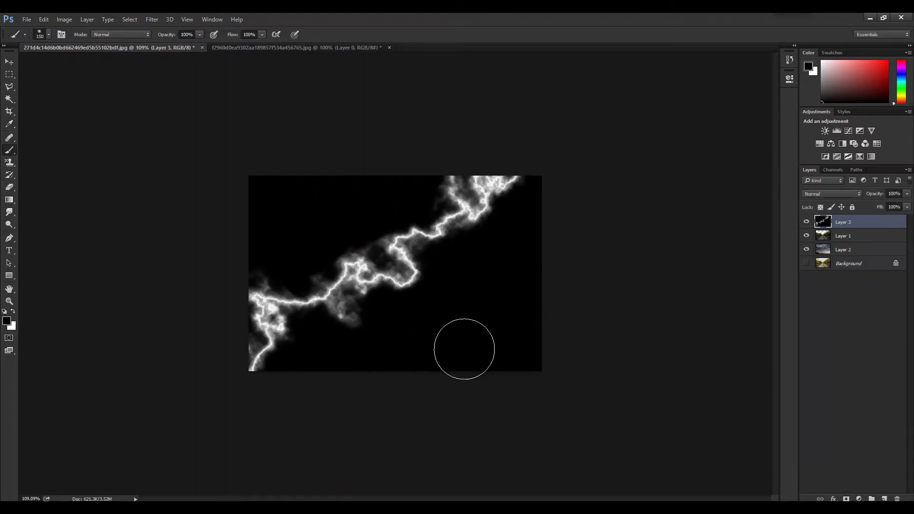
Paint out the lightning's stray branches at its lower-left and upper-right ends with a large black brush
mouse_move(273, 346)
mouse_down()
mouse_move(257, 372)
mouse_move(252, 331)
mouse_up()
mouse_move(486, 190)
mouse_down()
mouse_move(509, 175)
mouse_move(465, 171)
mouse_move(480, 208)
mouse_up()
mouse_move(371, 344)
mouse_down()
mouse_move(343, 334)
mouse_move(290, 364)
mouse_move(270, 346)
mouse_up()
drag(259, 260, 272, 256)
Reduce the brush size to 40 and paint black around the bolt to clean up its remaining glow
key(bracketleft)
key(bracketleft)
key(bracketleft)
key(bracketleft)
key(bracketleft)
key(bracketleft)
key(bracketleft)
key(bracketleft)
scroll(353, 239, up, 8)
mouse_move(306, 231)
mouse_down()
mouse_move(345, 210)
mouse_move(412, 266)
mouse_up()
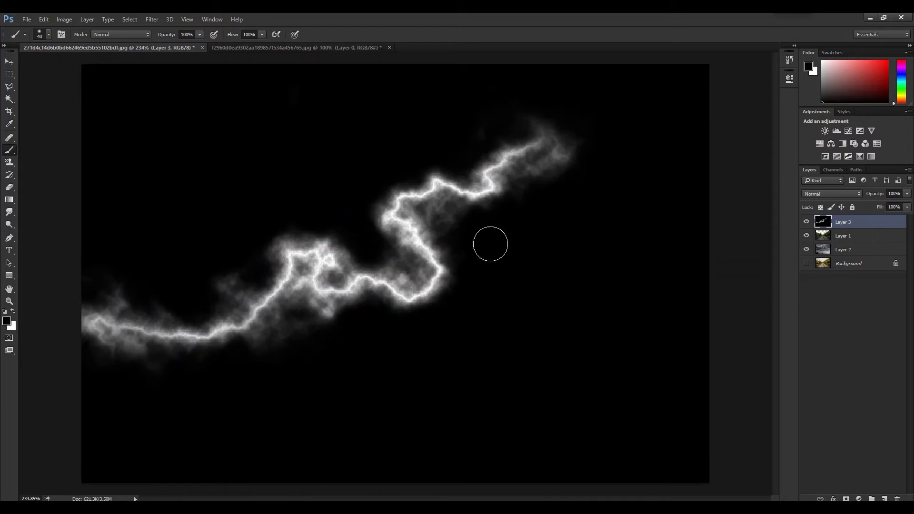
scroll(524, 238, down, 5)
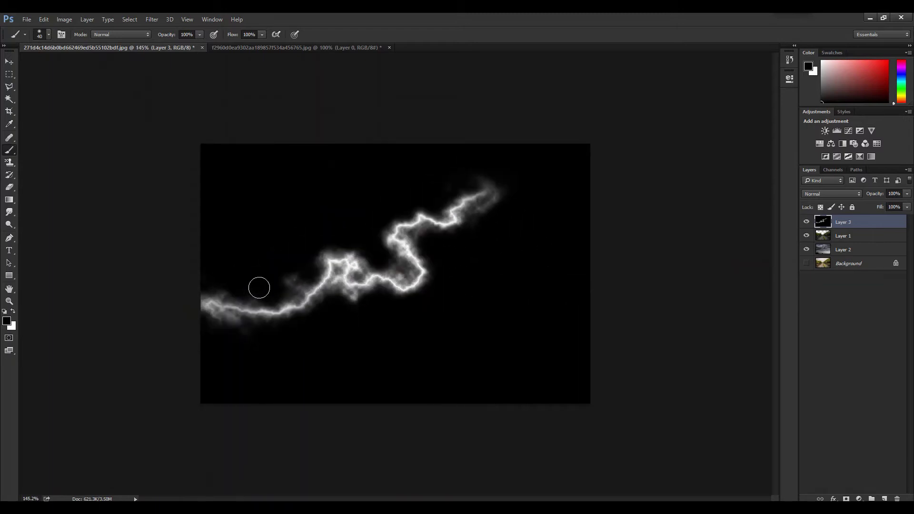
scroll(407, 285, down, 3)
scroll(407, 281, up, 1)
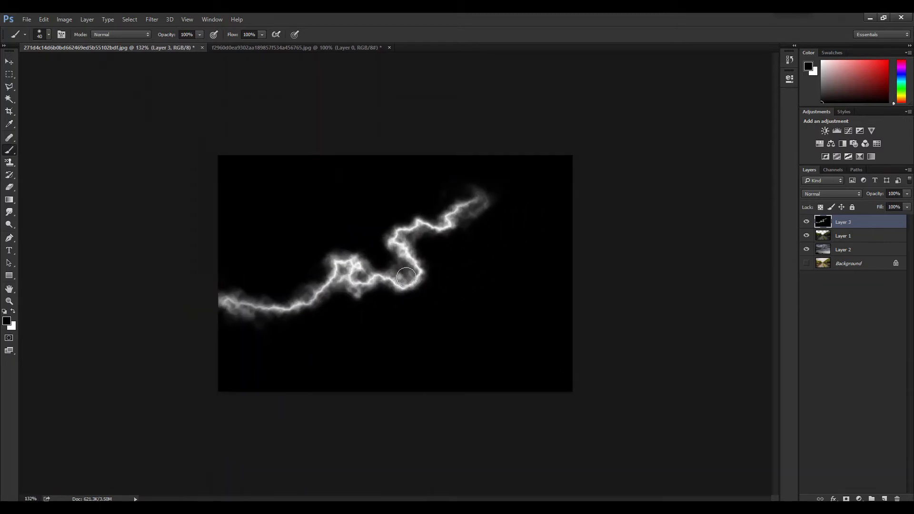
scroll(406, 277, down, 1)
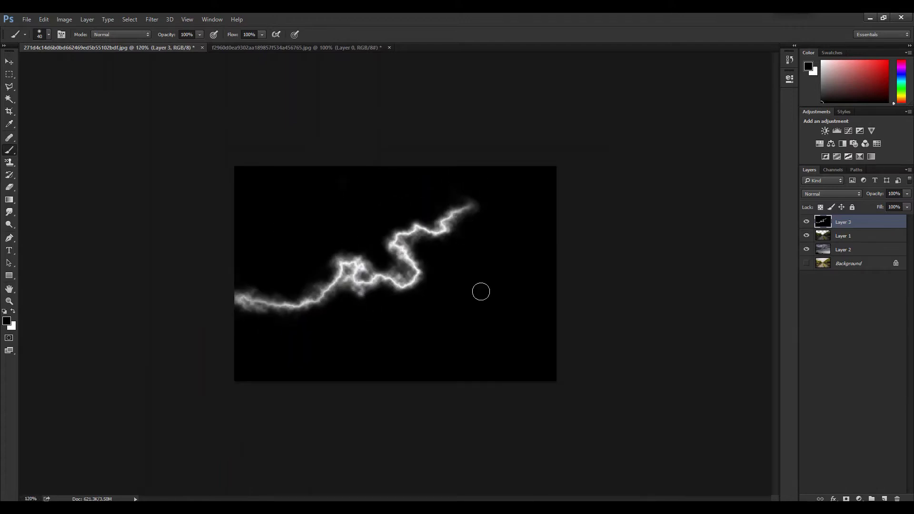
Set the lightning layer's blend mode to Screen and shift the bolt within the scene
click(829, 195)
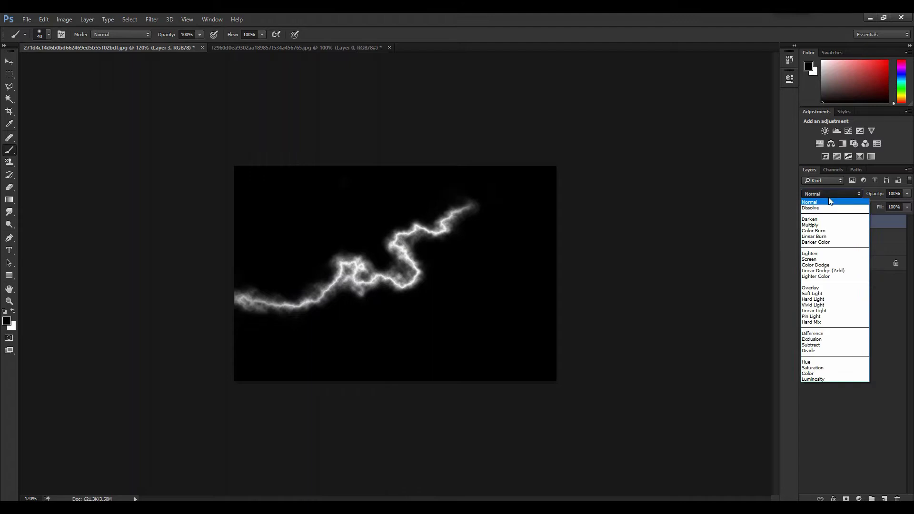
click(827, 260)
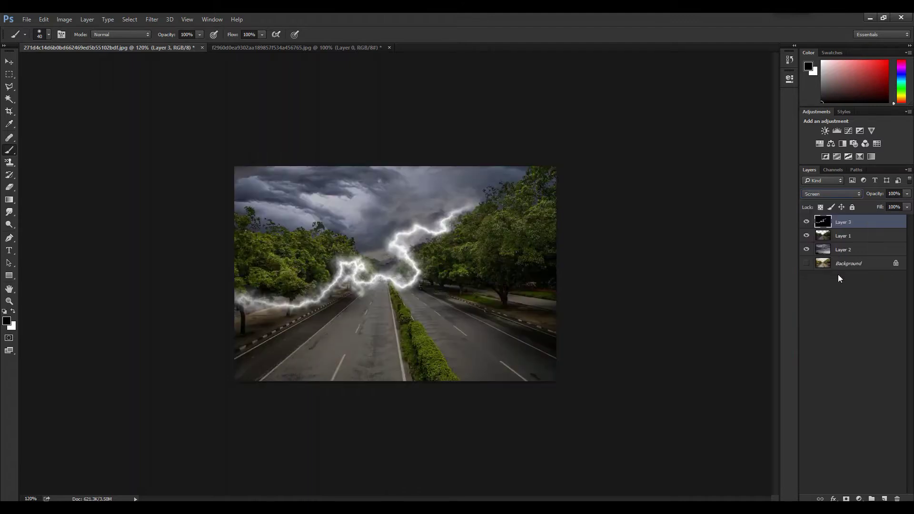
click(9, 62)
drag(333, 282, 358, 297)
Touch up the bolt's left end with the black brush and rotate the lightning so that it runs roughly vertically
key(b)
drag(265, 309, 284, 329)
click(9, 62)
key(ctrl+t)
drag(607, 180, 326, 153)
key(Return)
mouse_move(334, 257)
mouse_down()
mouse_move(348, 234)
mouse_move(345, 268)
mouse_move(310, 200)
mouse_move(342, 264)
mouse_move(328, 262)
mouse_up()
Paint black over the stray upper part of the lightning, undoing the first stroke and repainting it farther from the bolt
key(b)
mouse_move(274, 169)
mouse_down()
mouse_move(300, 207)
mouse_move(370, 207)
mouse_move(347, 221)
mouse_move(360, 248)
mouse_up()
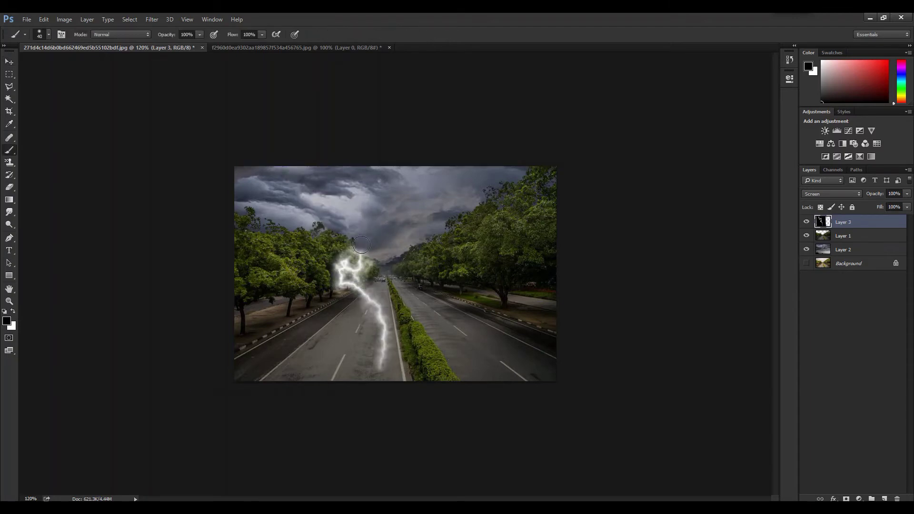
key(ctrl+z)
mouse_move(352, 205)
mouse_down()
mouse_move(314, 176)
mouse_move(288, 196)
mouse_up()
Move the lightning bolt into the sky above the trees on the road's left side
key(v)
mouse_move(355, 259)
mouse_down()
mouse_move(313, 235)
mouse_move(308, 251)
mouse_move(298, 248)
mouse_move(338, 245)
mouse_move(318, 275)
mouse_move(338, 300)
mouse_move(343, 352)
mouse_up()
key(b)
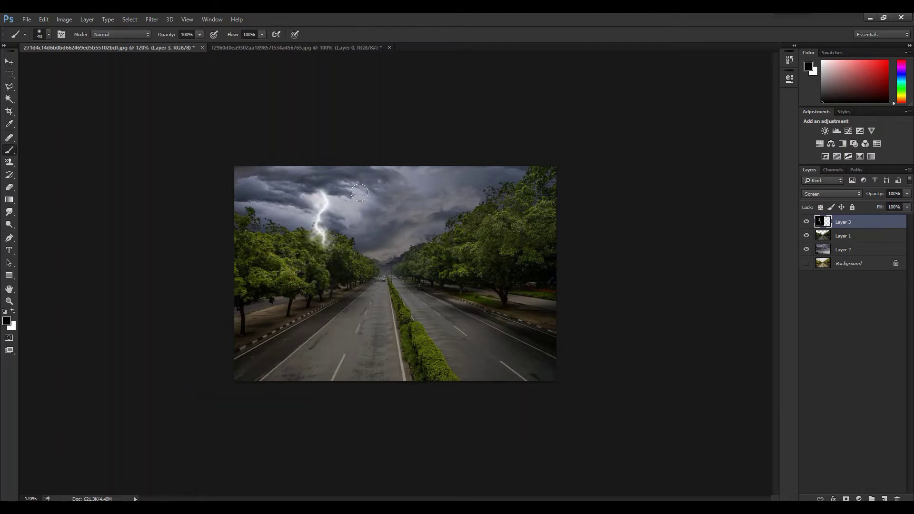
Reposition and rotate the lightning bolt, bringing it toward the middle of the sky
key(v)
mouse_move(325, 216)
mouse_down()
mouse_move(392, 318)
mouse_move(313, 222)
mouse_up()
key(ctrl+t)
drag(416, 405, 486, 336)
drag(314, 233, 416, 230)
key(Return)
Rotate the lightning bolt further and place it in the sky above the far end of the road
key(ctrl+t)
scroll(409, 228, down, 2)
drag(572, 96, 528, 253)
key(Return)
scroll(406, 220, up, 2)
mouse_move(405, 220)
mouse_down()
mouse_move(404, 193)
mouse_move(399, 204)
mouse_up()
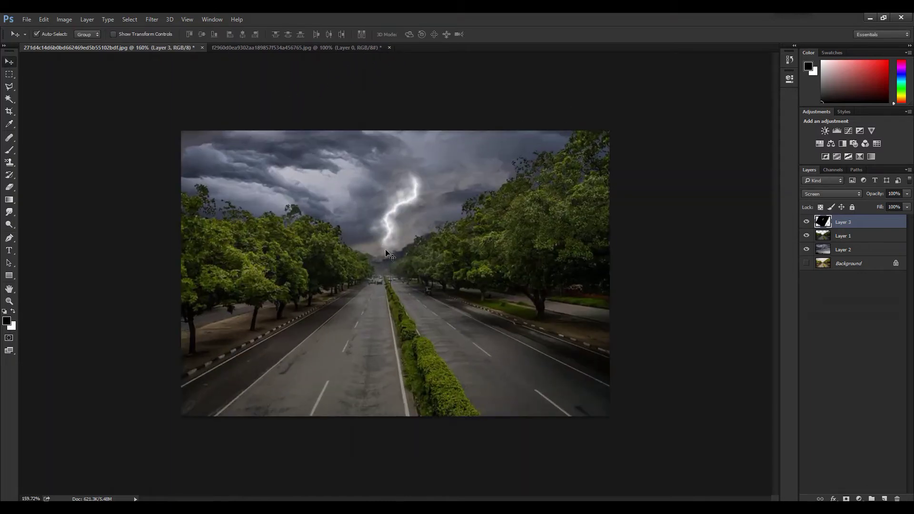
Duplicate the lightning layer and place the copy beside the original bolt, on its left
key(b)
click(6, 60)
drag(390, 233, 347, 239)
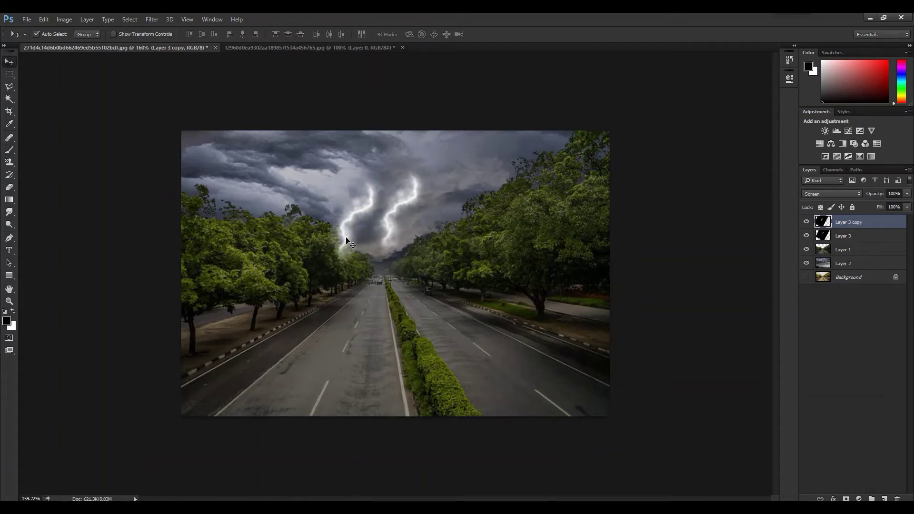
Rotate the copied bolt counterclockwise and move it so its lower end meets the original bolt
key(ctrl+t)
scroll(353, 229, down, 5)
drag(511, 94, 305, 103)
scroll(362, 209, up, 5)
key(Return)
drag(383, 224, 395, 208)
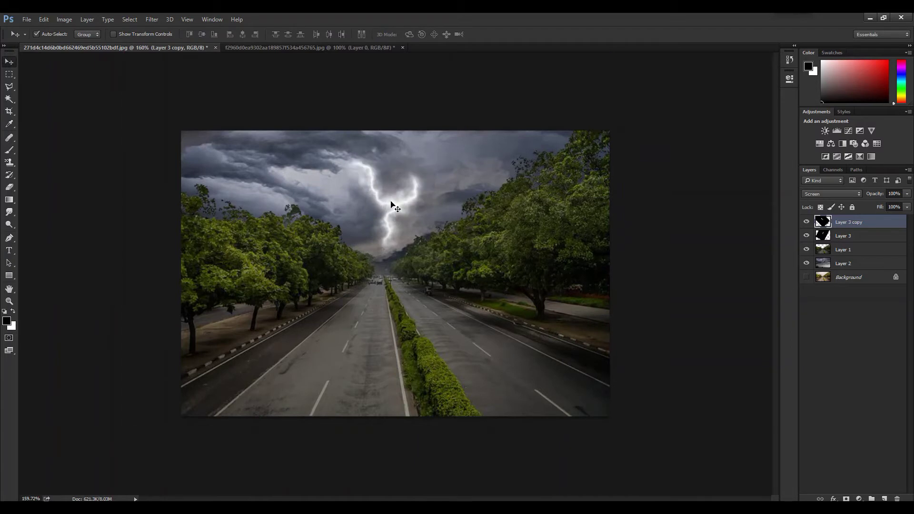
Adjust the copied bolt's rotation again and move it back against the original bolt
key(ctrl+t)
scroll(392, 204, down, 5)
drag(217, 62, 170, 56)
scroll(338, 193, up, 5)
key(Return)
mouse_move(337, 192)
mouse_down()
mouse_move(385, 206)
mouse_move(394, 197)
mouse_up()
Stretch the copied bolt upward and shift it toward the upper edge of the photo
scroll(376, 205, up, 3)
key(b)
click(10, 62)
scroll(355, 208, down, 4)
scroll(362, 206, up, 2)
scroll(411, 297, down, 5)
scroll(381, 195, up, 2)
key(ctrl+t)
scroll(396, 286, down, 4)
drag(378, 106, 379, 74)
key(Return)
scroll(378, 221, up, 3)
drag(373, 217, 370, 187)
Enlarge the copied bolt slightly and align it with the original to form one continuous lightning strike from the photo's upper edge
scroll(376, 200, up, 2)
scroll(376, 202, down, 2)
key(ctrl+t)
drag(600, 461, 625, 476)
key(Return)
mouse_move(383, 204)
mouse_down()
mouse_move(371, 197)
mouse_move(399, 209)
mouse_up()
scroll(373, 188, up, 2)
Select the Layer 3 copy lightning layer and set up the Dodge tool with 50% exposure and the Highlights range
click(870, 242)
click(848, 240)
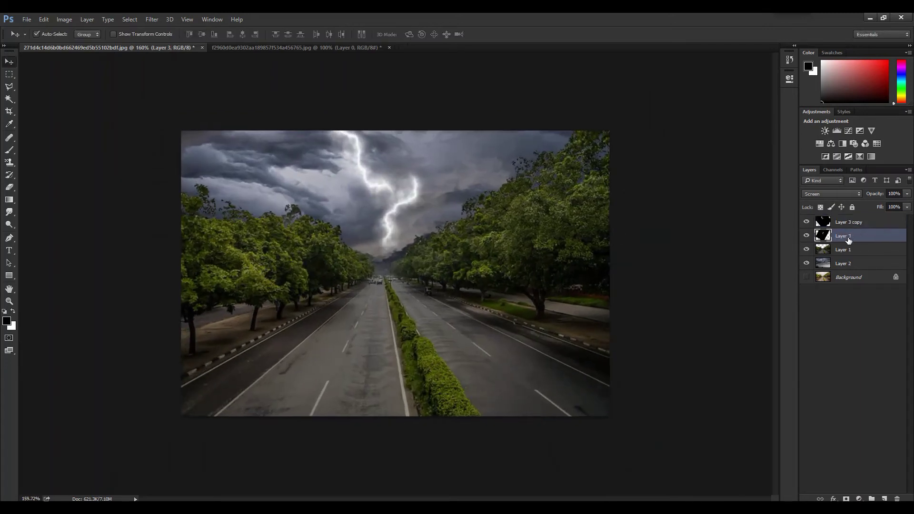
scroll(395, 274, down, 3)
scroll(381, 241, up, 2)
click(369, 177)
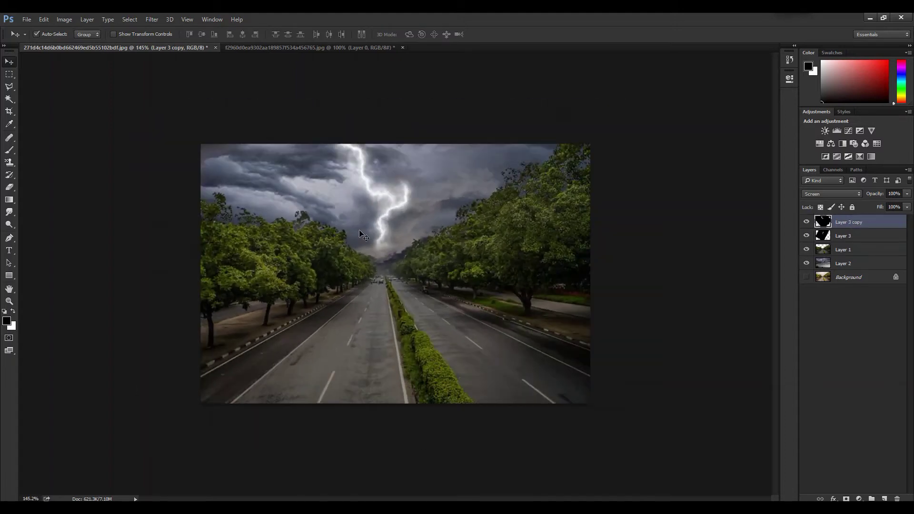
scroll(359, 230, up, 2)
click(9, 225)
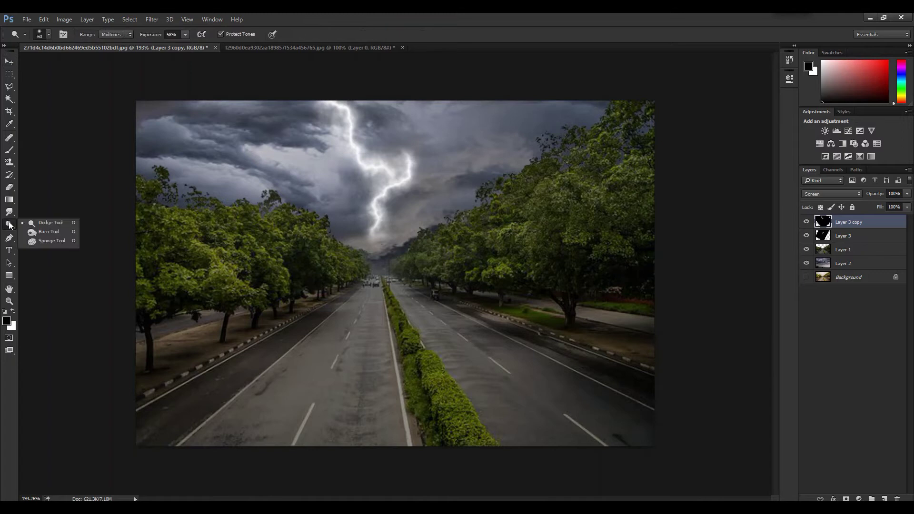
click(36, 223)
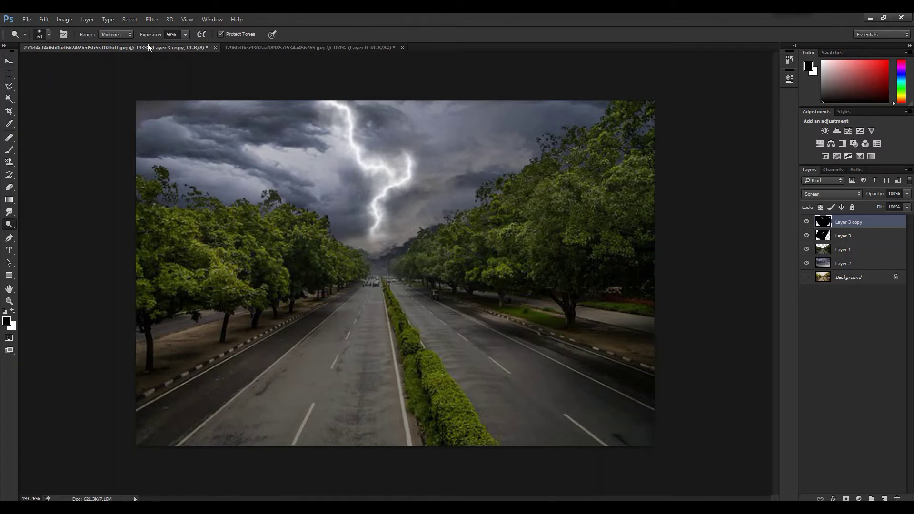
text(50)
key(Return)
click(118, 34)
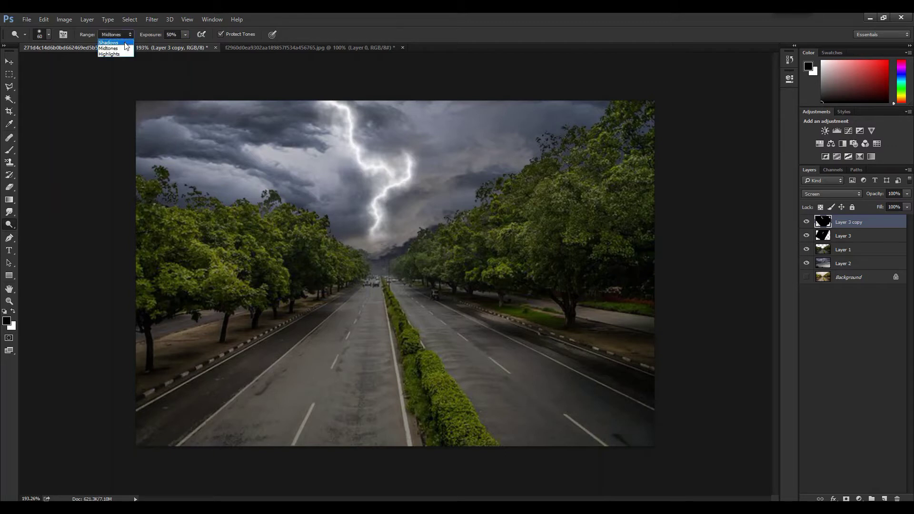
click(116, 54)
Dodge along the upper lightning bolt, resize the brush to 70 px, and select Layer 3
mouse_move(338, 115)
mouse_down()
mouse_move(365, 133)
mouse_move(369, 148)
mouse_move(347, 138)
mouse_move(381, 181)
mouse_up()
click(9, 62)
click(9, 224)
click(39, 223)
key([)
key([)
key([)
key([)
key(])
key(])
key(])
key(])
key(])
key(])
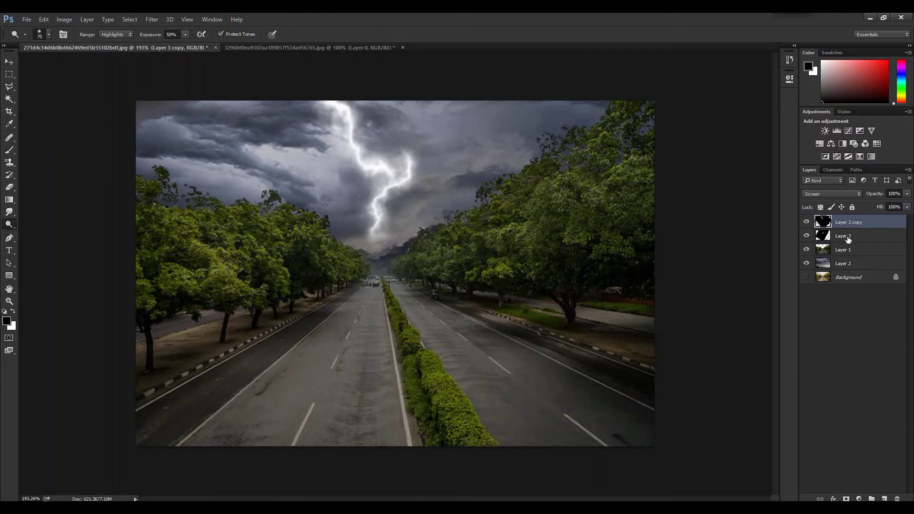
key(alt+bracketleft)
scroll(430, 372, down, 1)
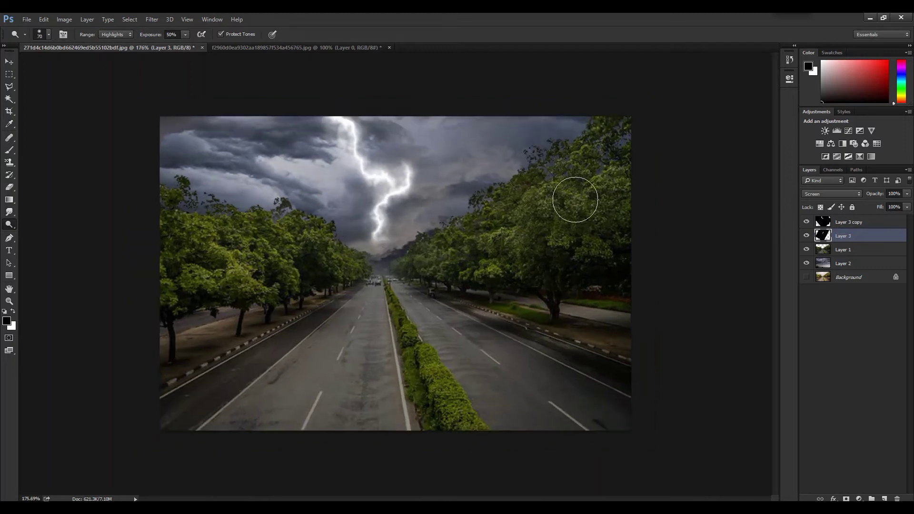
On Layer 2, dodge the clouds around the lightning and above the horizon with the brush enlarged to 125 px, undoing the last dab
click(870, 266)
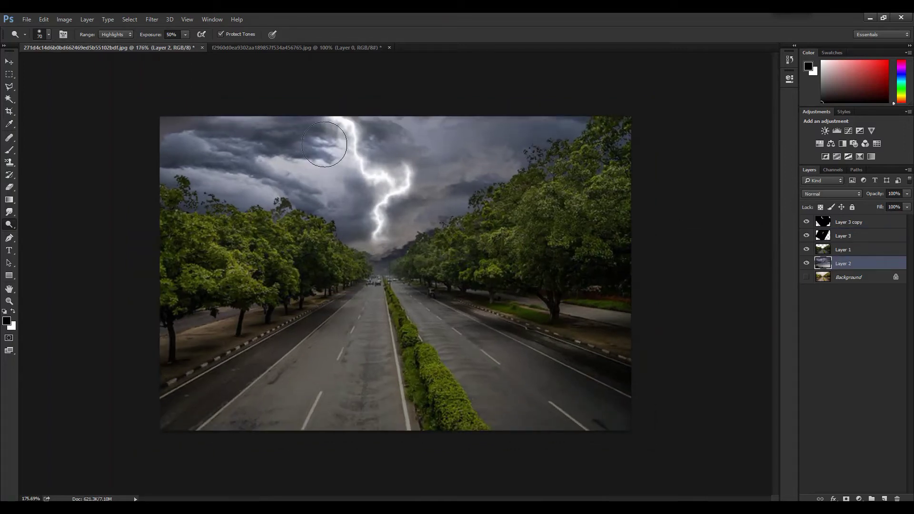
key(bracketright)
key(bracketright)
key(bracketright)
key(bracketright)
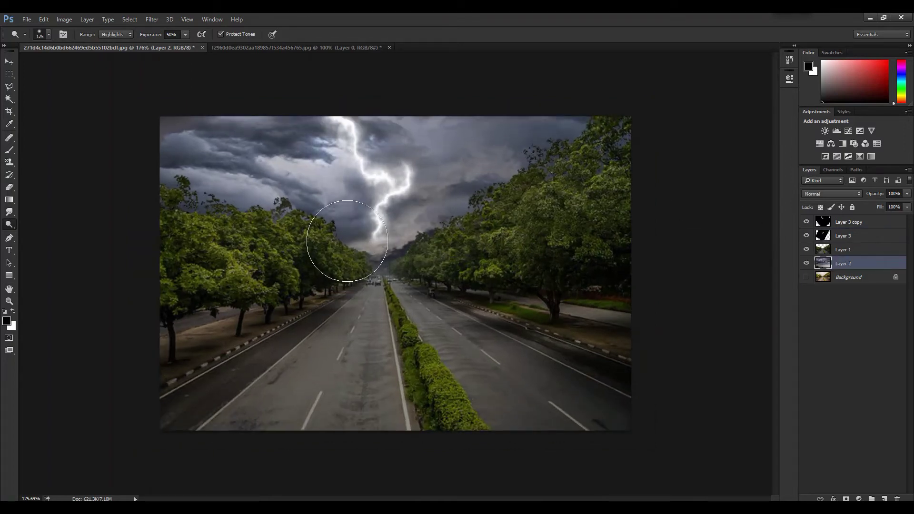
mouse_move(346, 242)
mouse_down()
mouse_move(424, 247)
mouse_move(461, 219)
mouse_up()
click(319, 153)
key(ctrl+z)
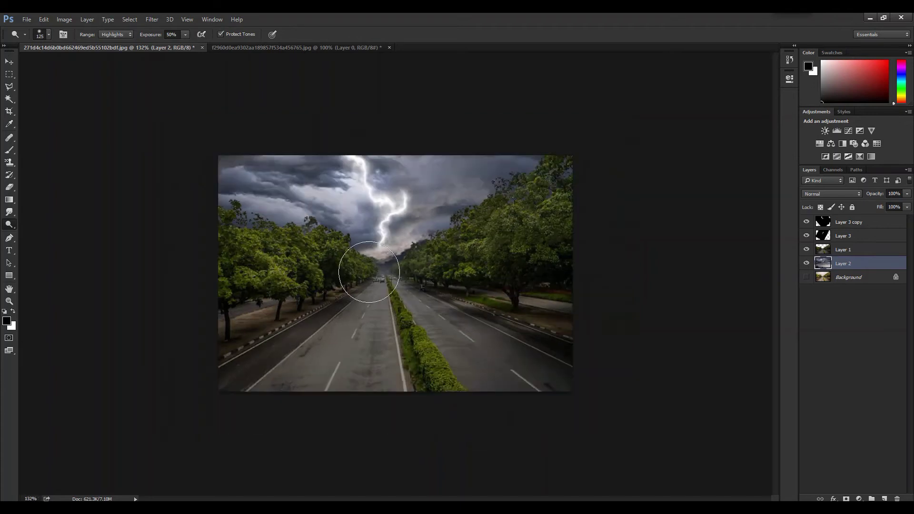
key(ctrl+minus)
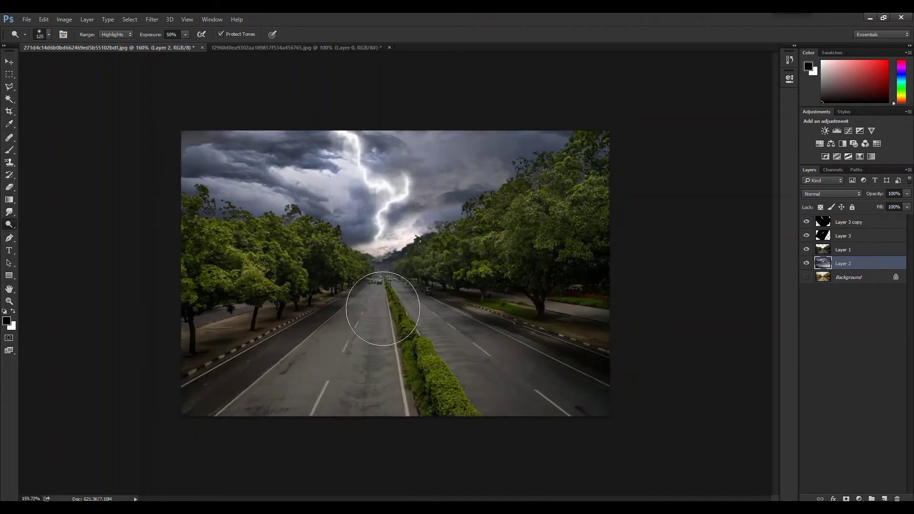
On Layer 1, dodge the far end of the road near the horizon with a smaller brush
click(851, 251)
key(ctrl+plus)
key(bracketleft)
key(bracketleft)
key(bracketleft)
mouse_move(377, 273)
mouse_down()
mouse_move(420, 270)
mouse_move(378, 262)
mouse_move(400, 253)
mouse_up()
Reduce the Dodge brush to 45 px, reselect Layer 1, and switch to the Move tool
scroll(378, 262, up, 1)
key(bracketleft)
key(bracketleft)
key(bracketleft)
key(bracketleft)
click(844, 263)
key(alt+bracketright)
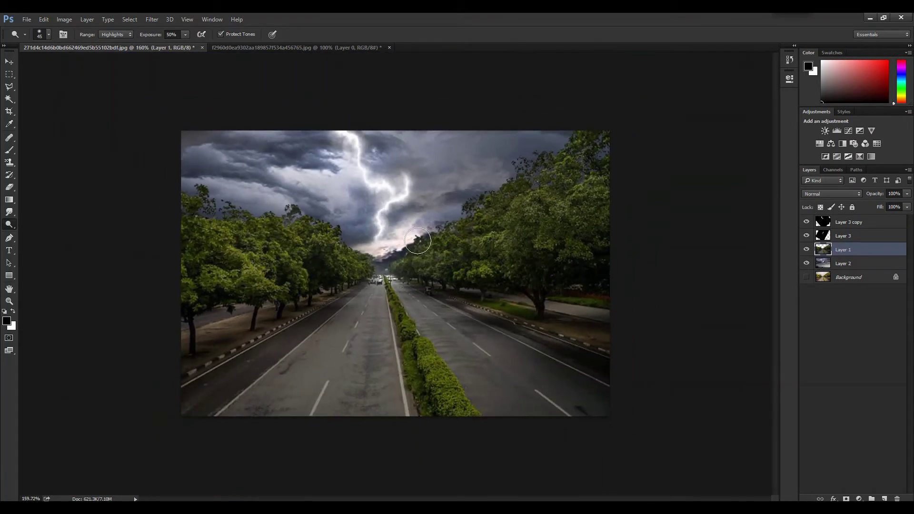
key(v)
scroll(390, 246, down, 3)
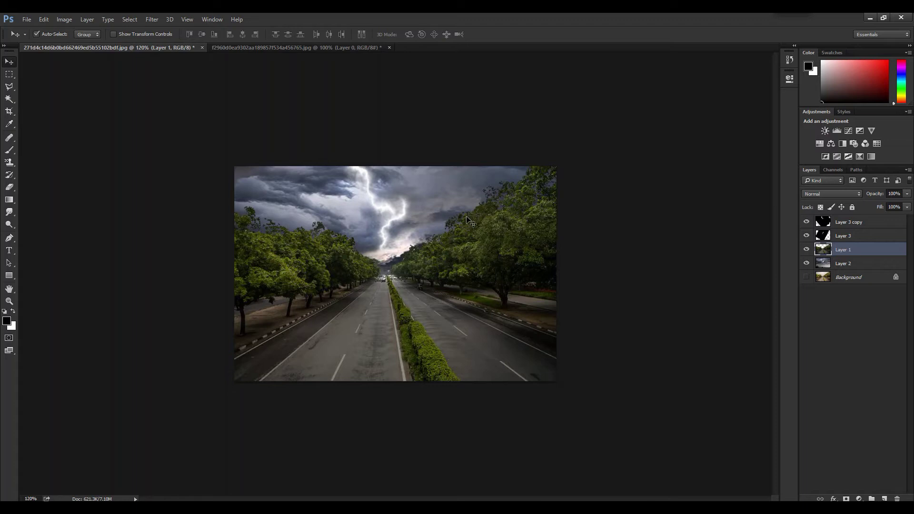
Add a new layer above the Layer 3 copy and fill it with black
click(875, 222)
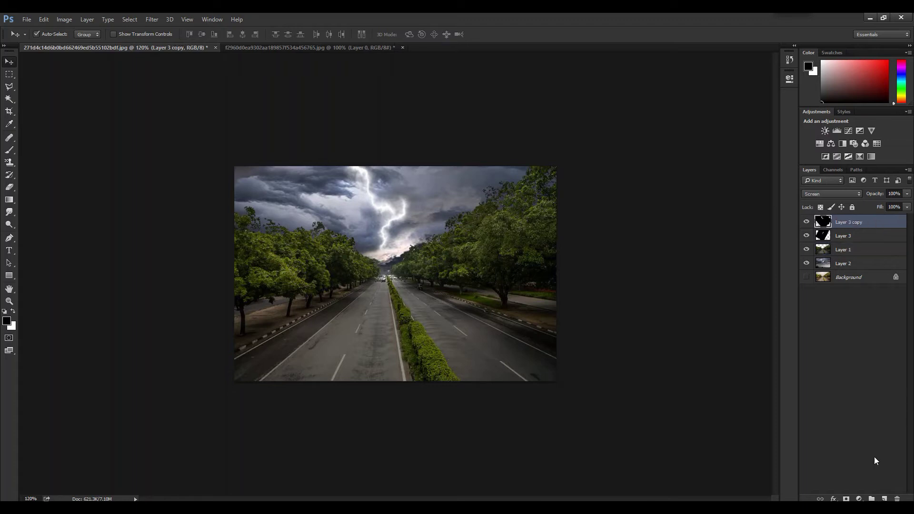
click(886, 498)
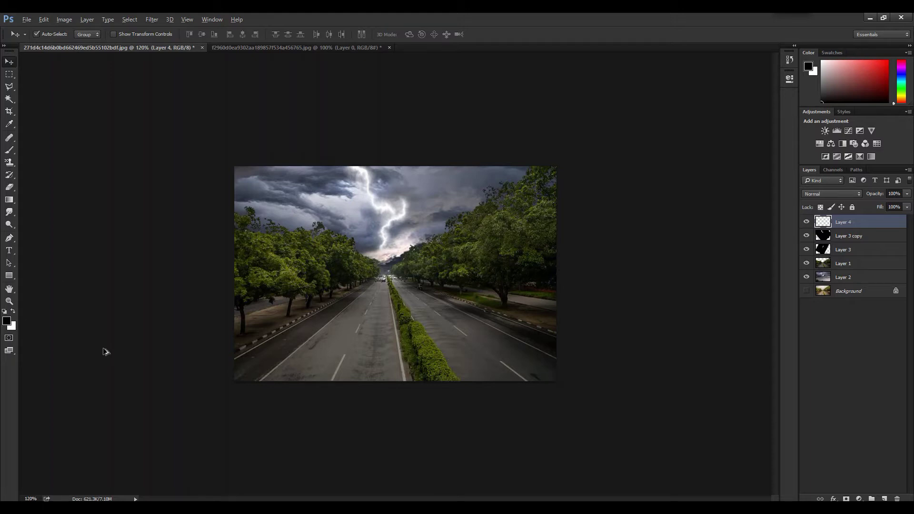
key(alt+BackSpace)
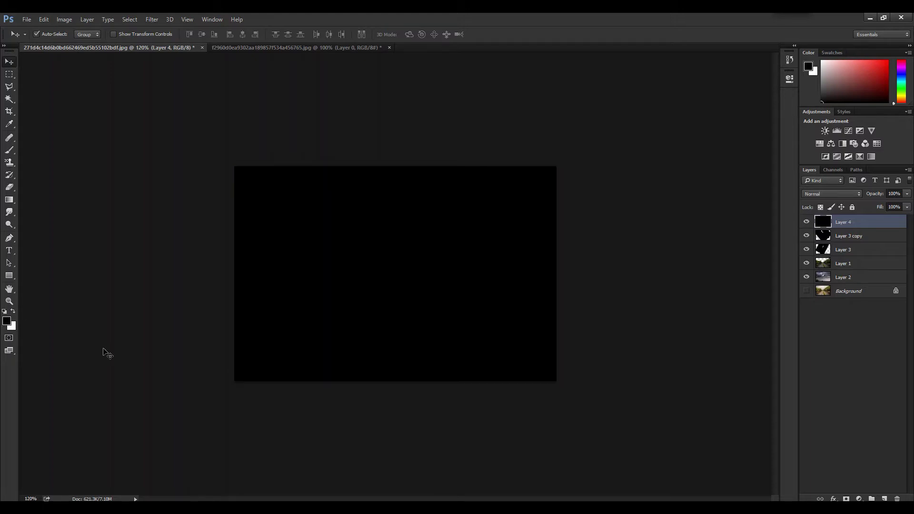
Add 100% Gaussian monochromatic noise to the black layer
click(153, 20)
mouse_move(176, 148)
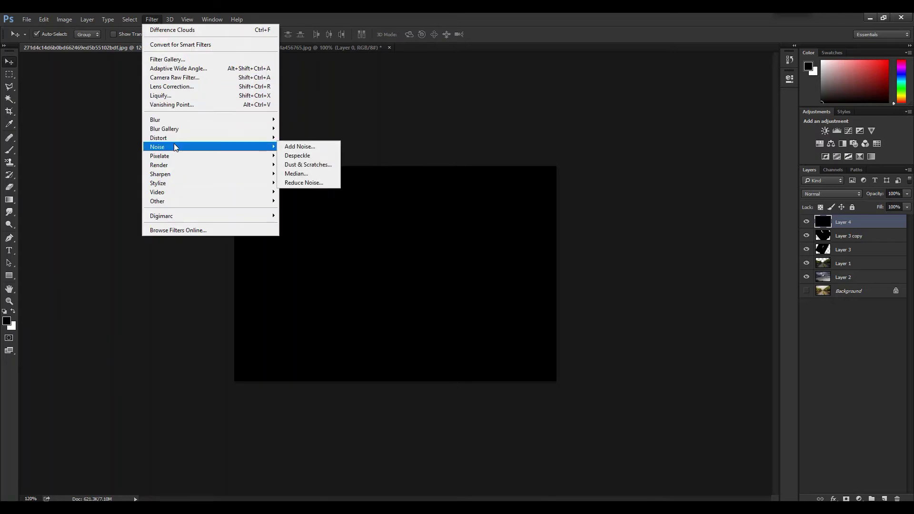
click(292, 146)
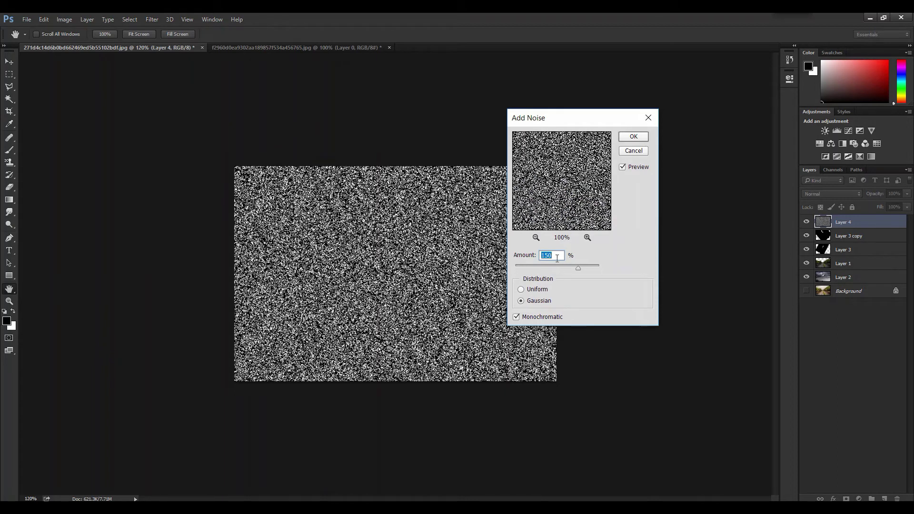
text(100)
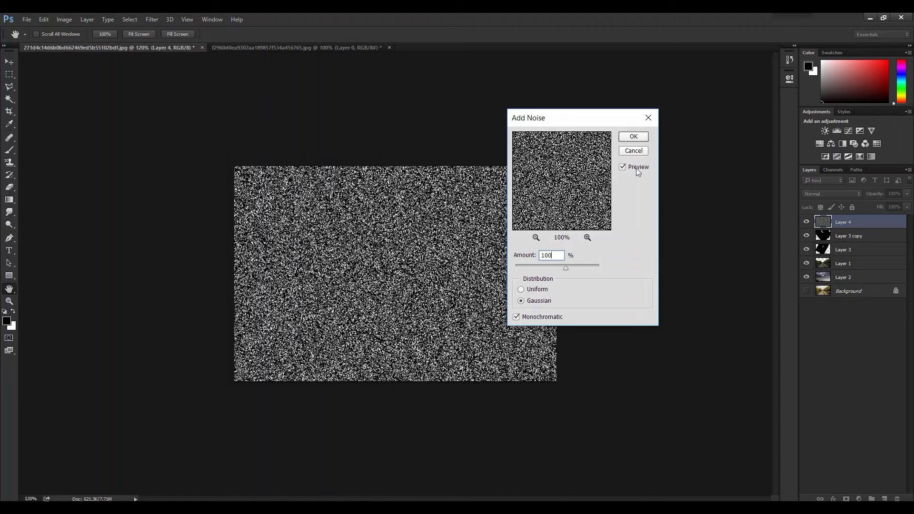
click(634, 138)
Apply a Motion Blur to the noise layer with a 60° angle and a distance of 30 pixels
click(152, 19)
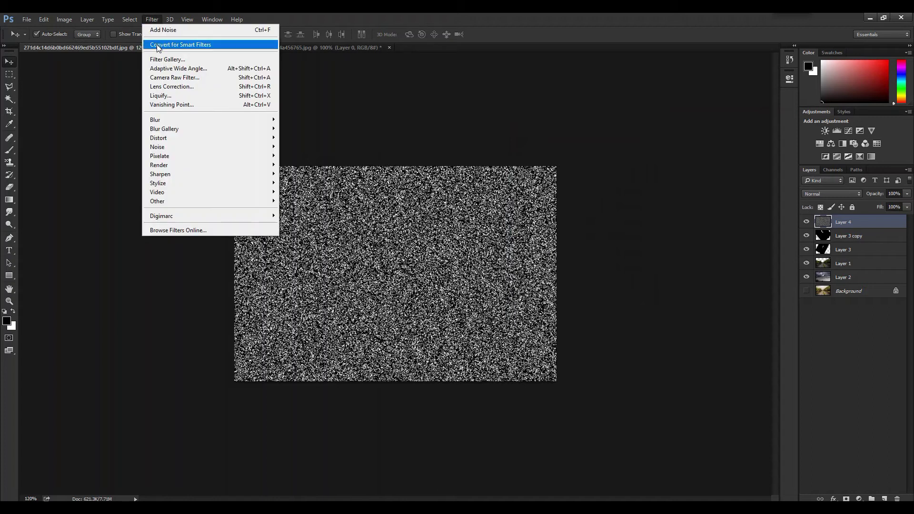
mouse_move(181, 123)
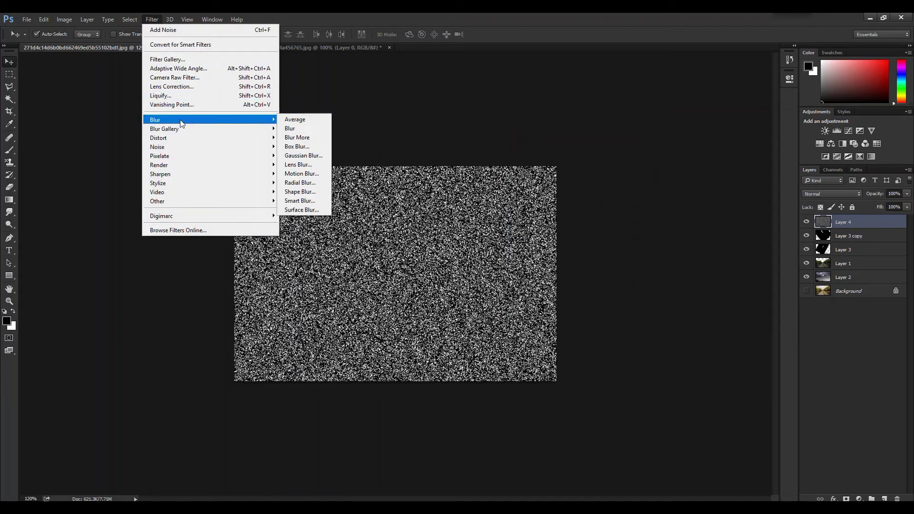
click(301, 175)
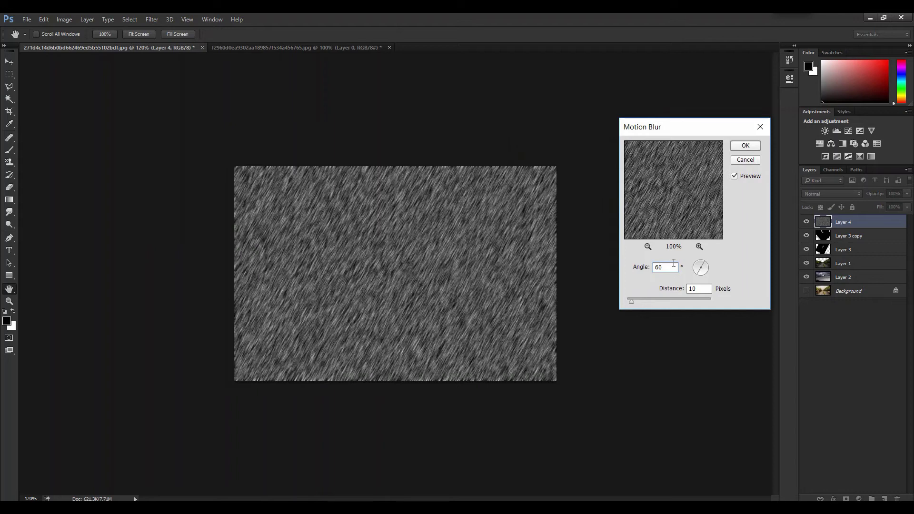
click(687, 288)
text(30)
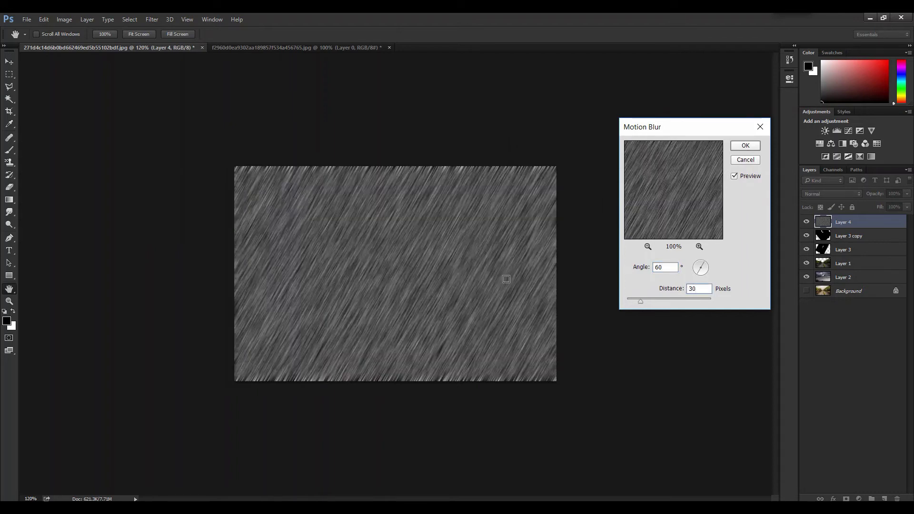
click(744, 145)
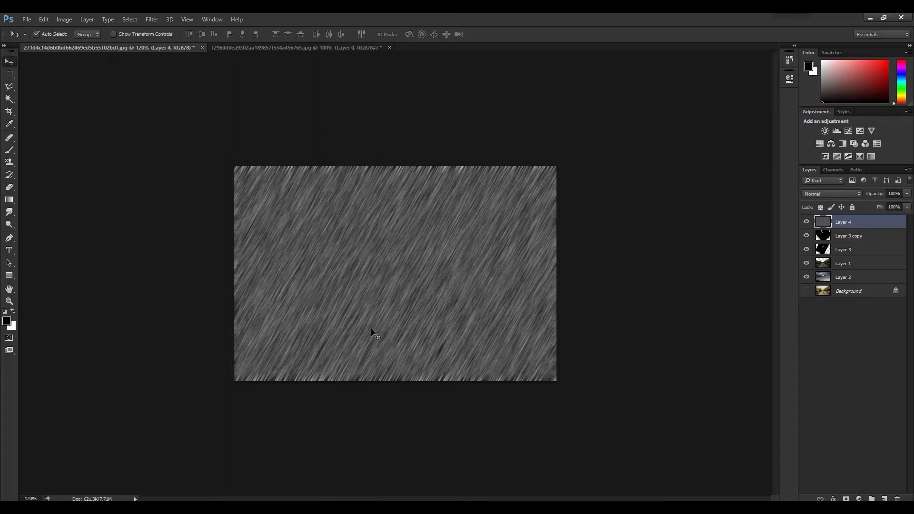
Soften the streaked noise layer with a Gaussian Blur of 0.5 pixels radius
click(149, 20)
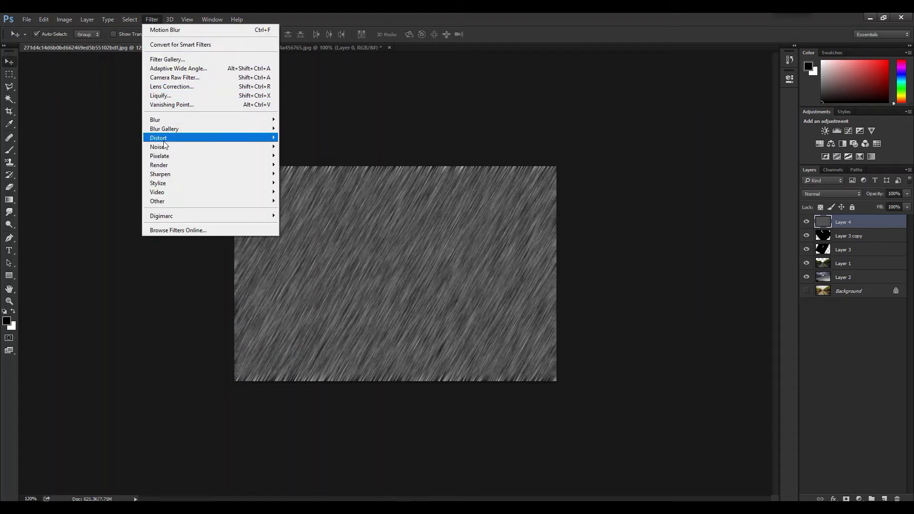
mouse_move(172, 120)
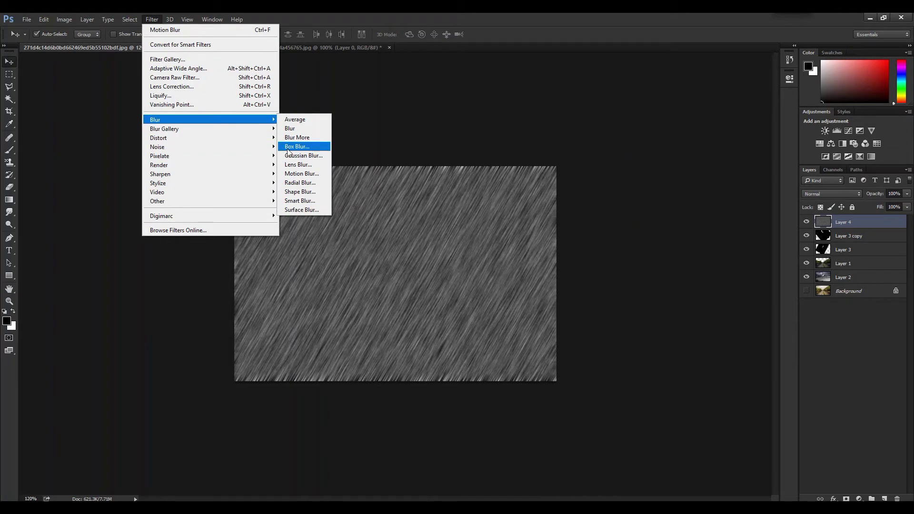
click(315, 158)
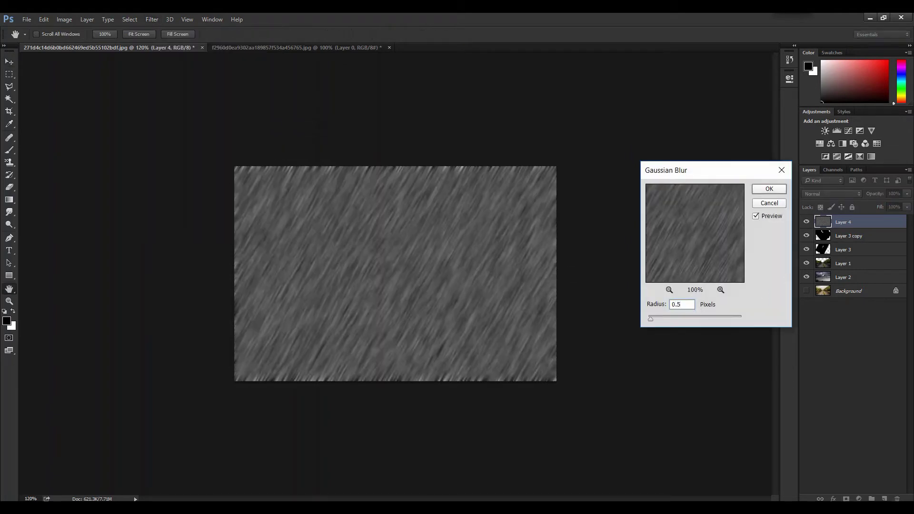
click(778, 190)
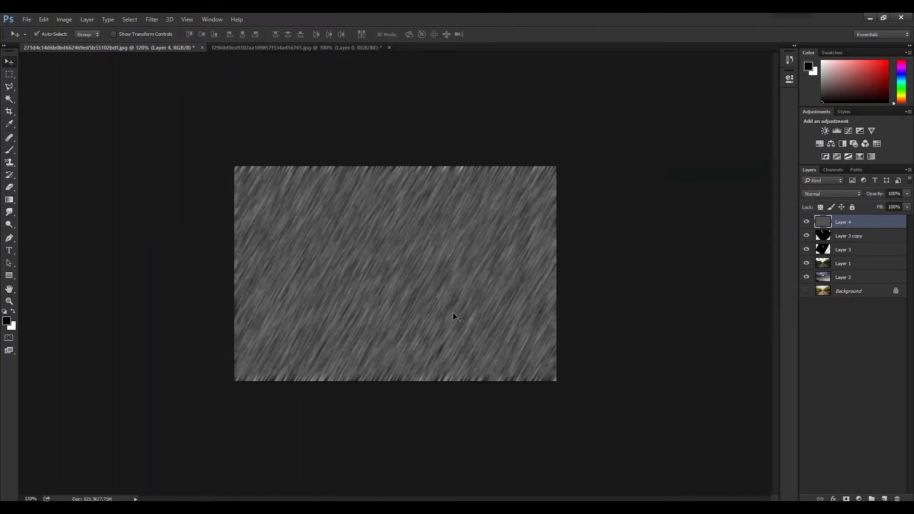
Set the rain layer's blend mode to Soft Light and toggle its visibility to compare the effect
click(846, 195)
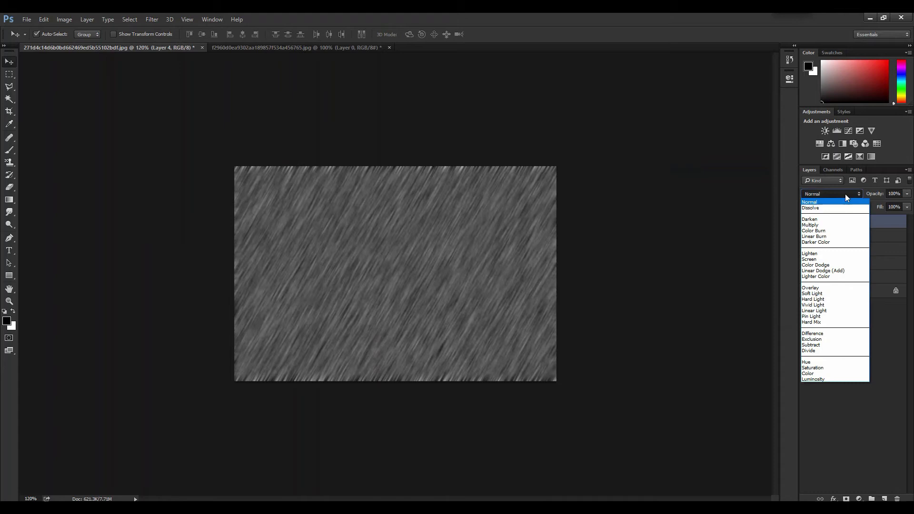
click(827, 293)
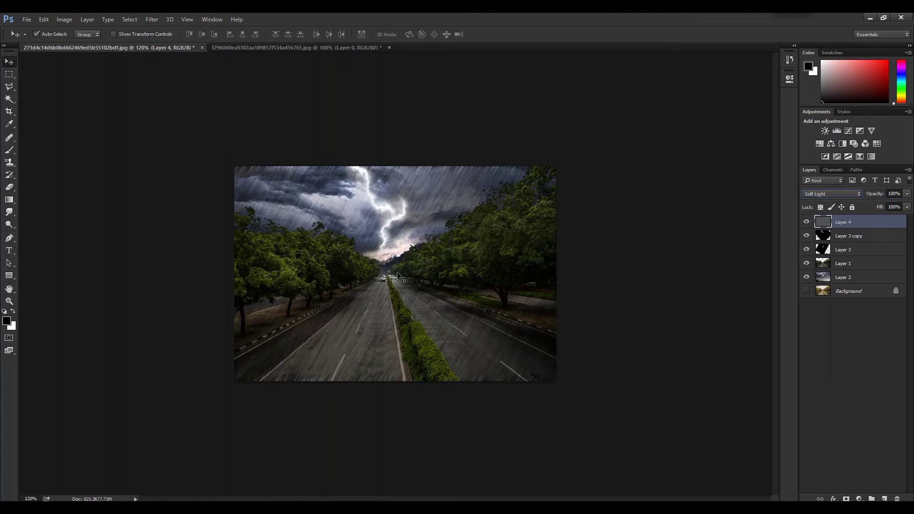
click(634, 276)
scroll(387, 305, up, 3)
scroll(387, 308, down, 2)
click(806, 221)
click(807, 222)
click(807, 222)
click(806, 222)
Brighten the rain layer with a Levels adjustment by shifting the midtone input toward the shadows
click(843, 222)
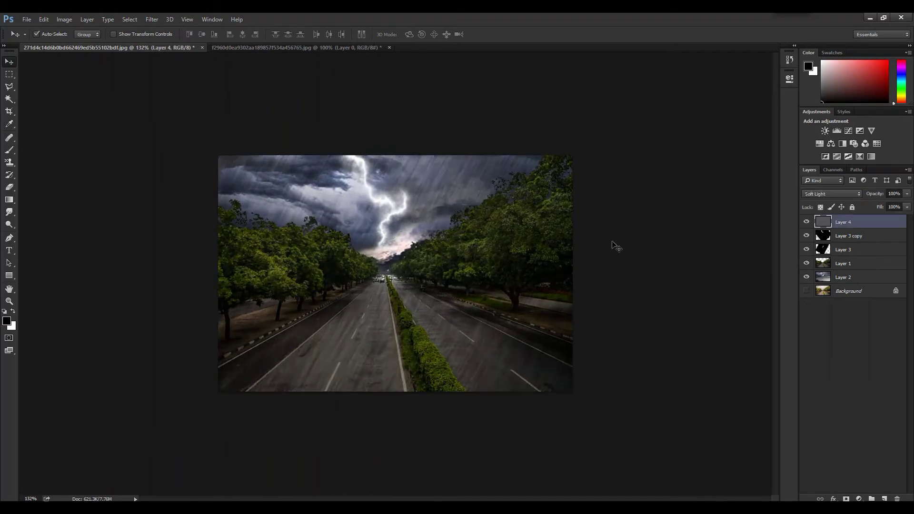
key(ctrl+l)
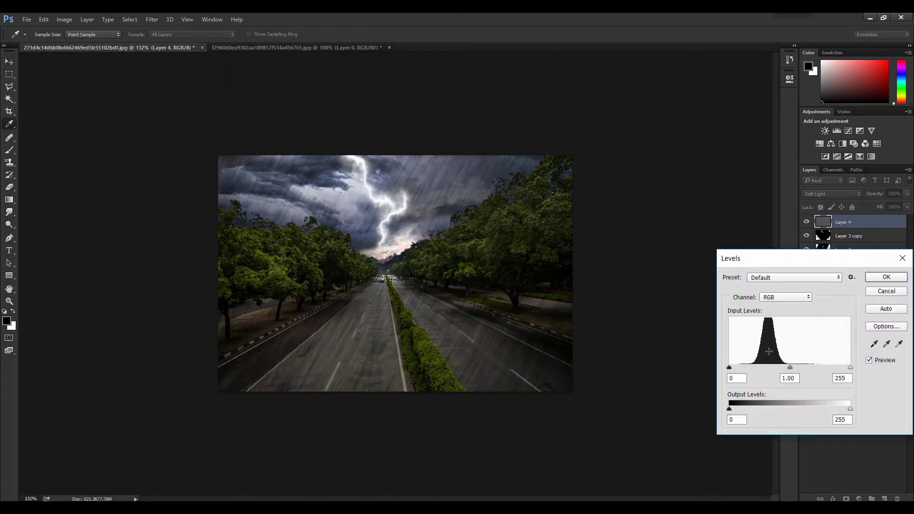
mouse_move(729, 368)
mouse_down()
mouse_move(742, 374)
mouse_move(730, 370)
mouse_up()
drag(790, 368, 770, 374)
key(Tab)
click(887, 277)
key(v)
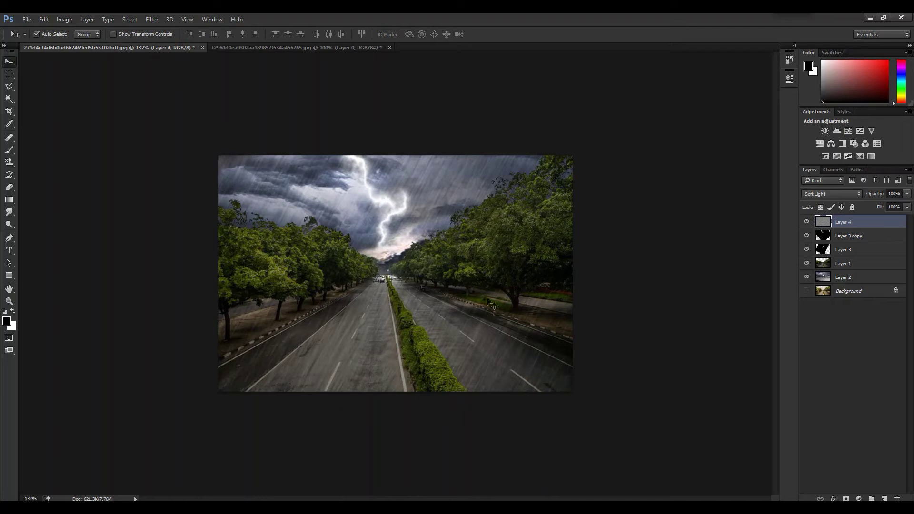
Hide all the effect layers, show only the original Background photo, and duplicate it
drag(806, 223, 804, 278)
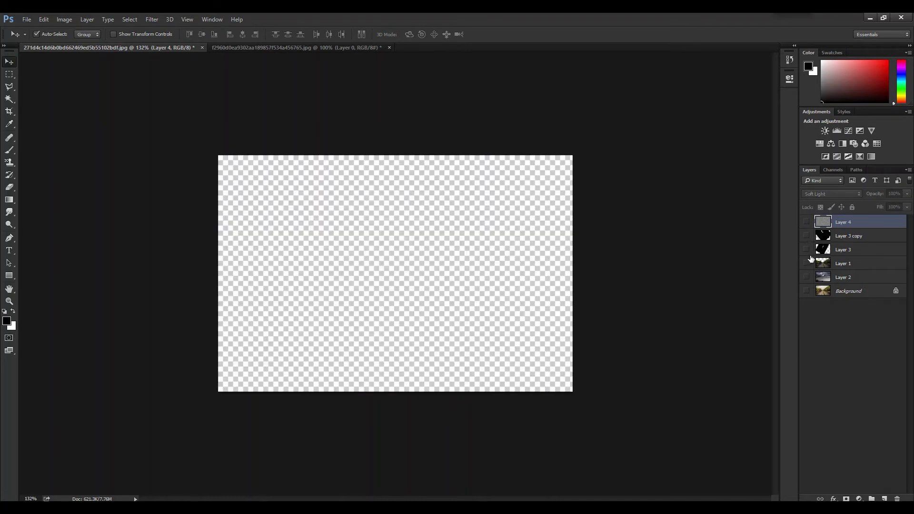
click(807, 291)
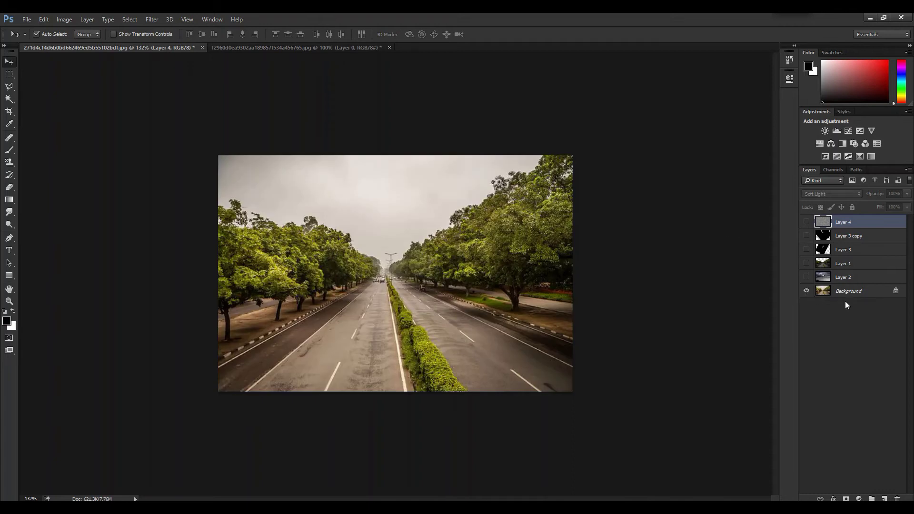
click(850, 290)
key(ctrl+j)
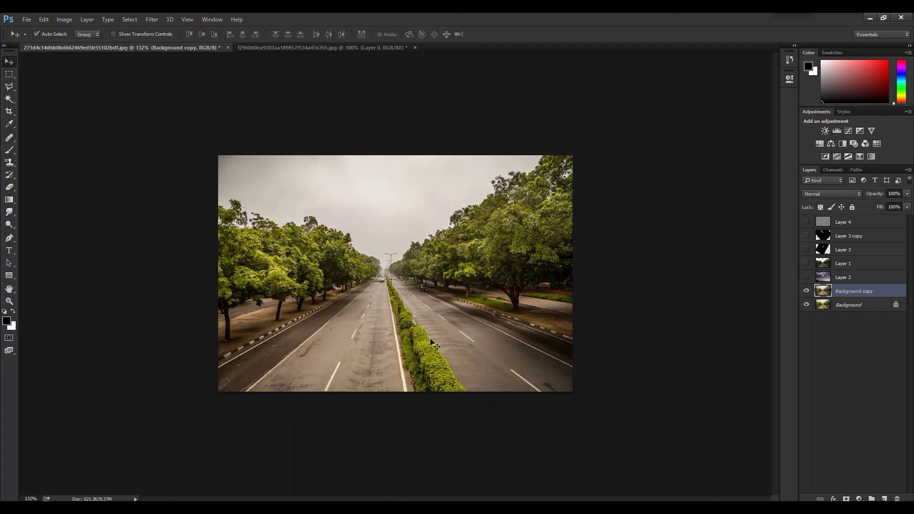
Flip the background copy vertically and set its opacity to 30% to form a road reflection
key(ctrl+t)
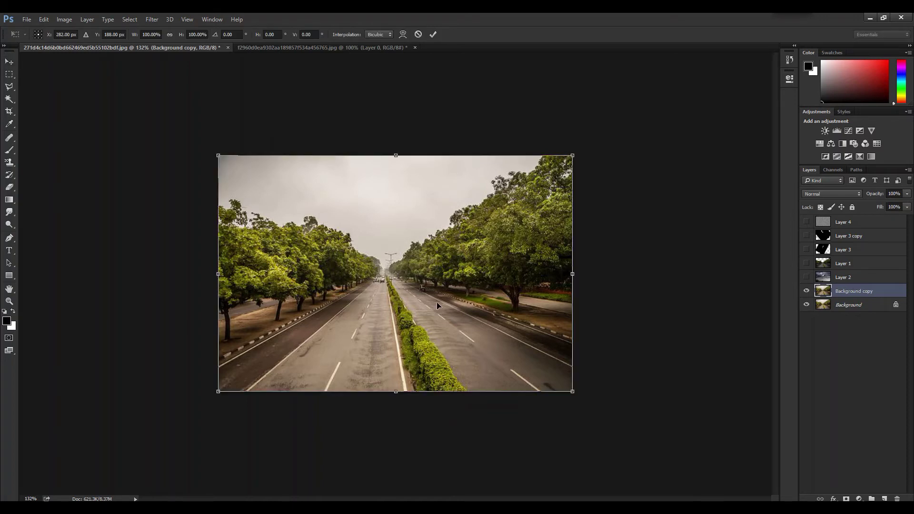
right_click(437, 303)
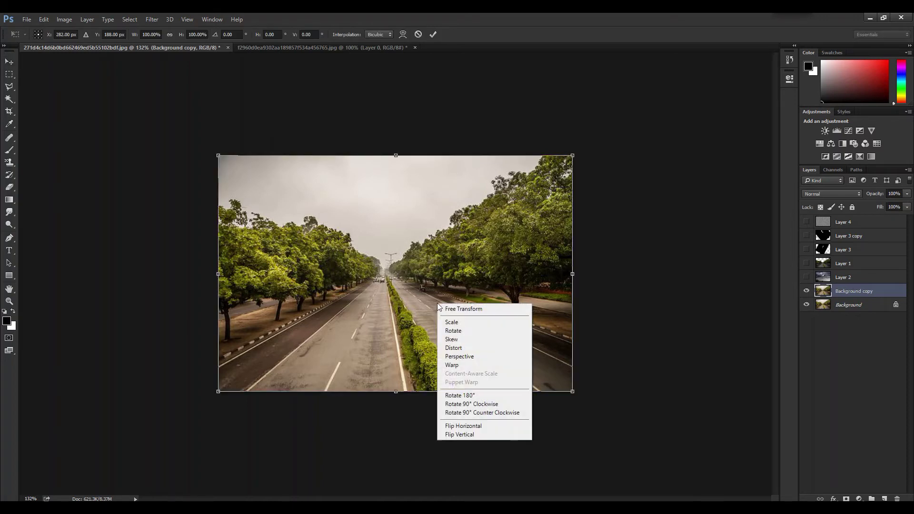
click(473, 433)
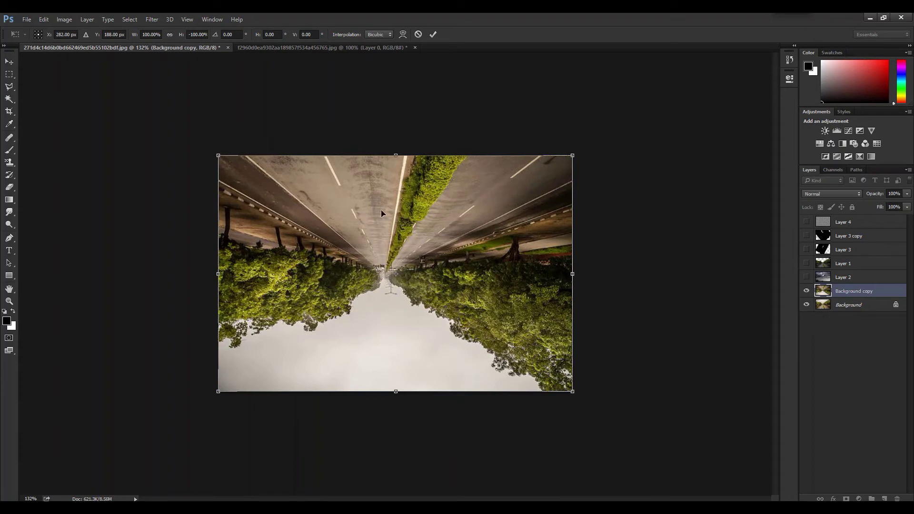
click(907, 207)
drag(876, 204, 870, 204)
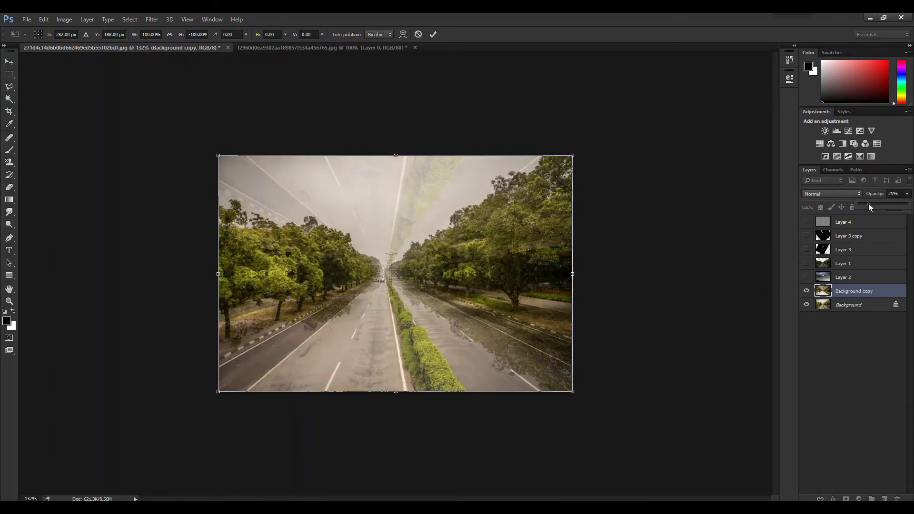
click(892, 194)
text(30)
key(Return)
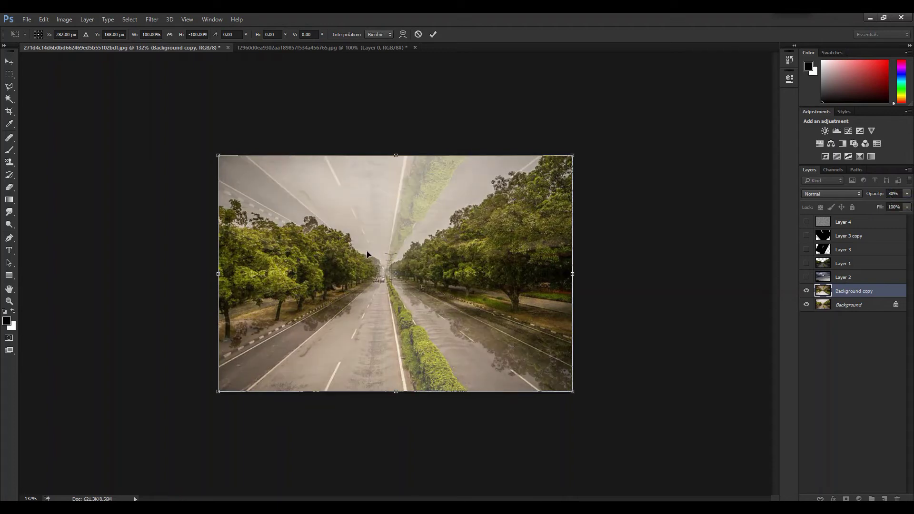
key(Return)
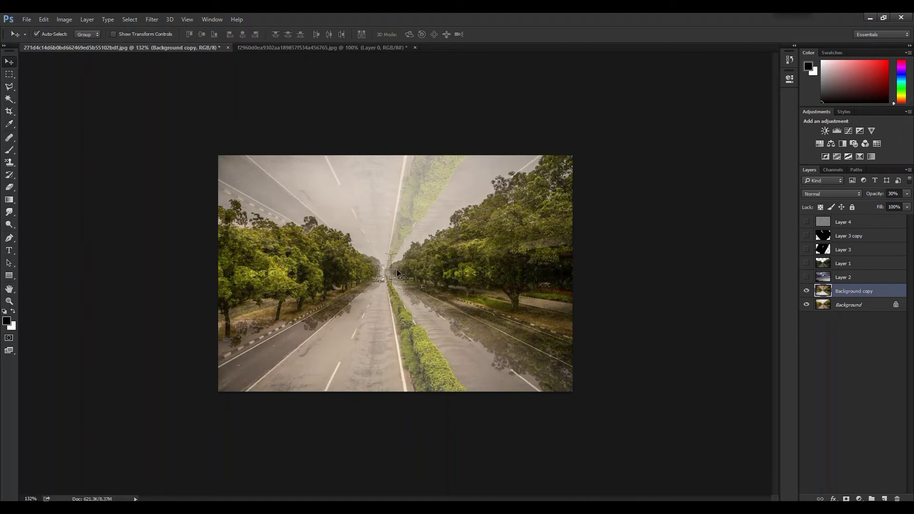
Add a new layer above the background copy and render Clouds on it, reapplying the filter for different patterns
click(884, 497)
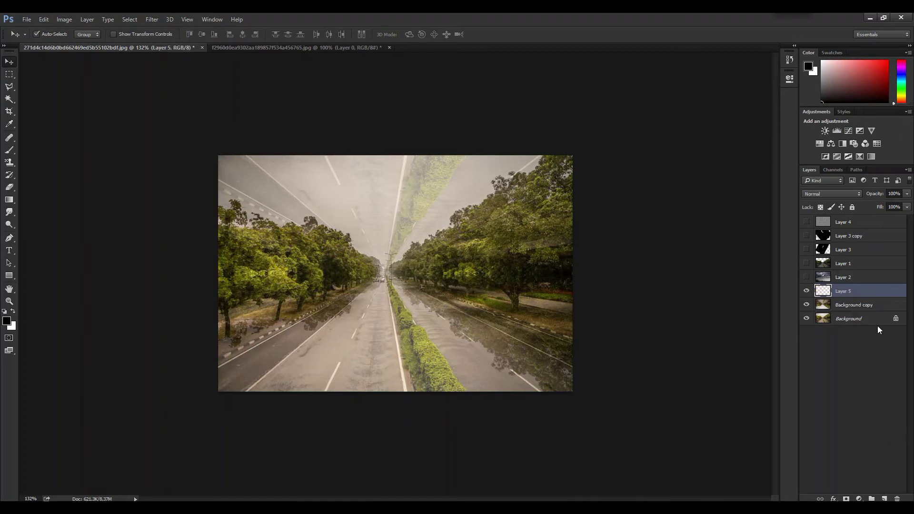
click(148, 19)
mouse_move(206, 164)
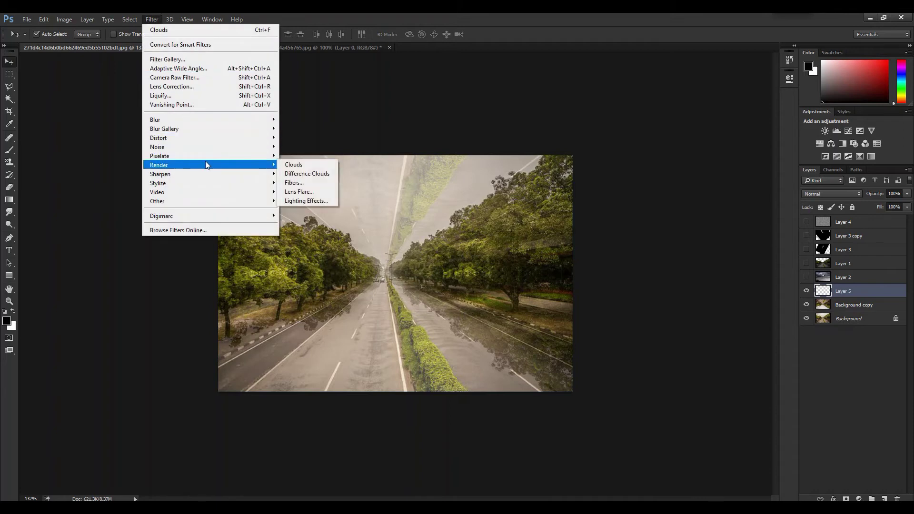
click(319, 166)
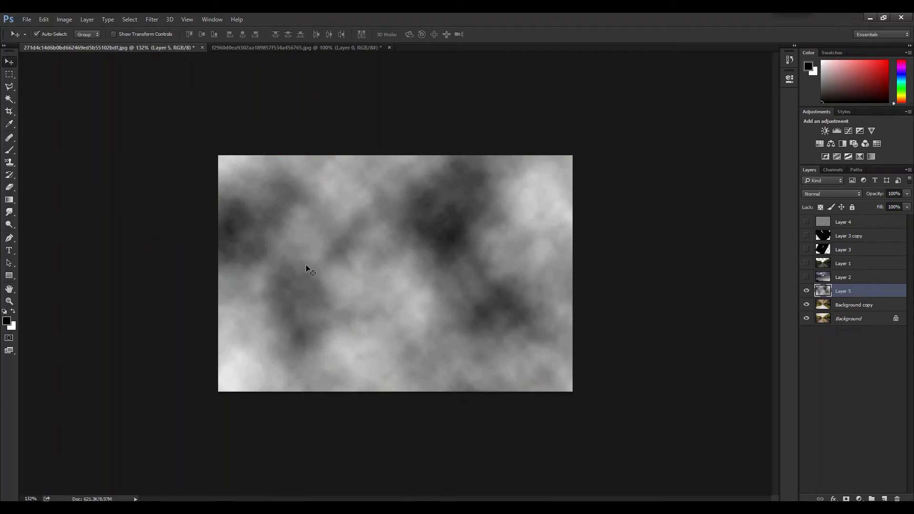
key(ctrl+f)
key(ctrl+f)
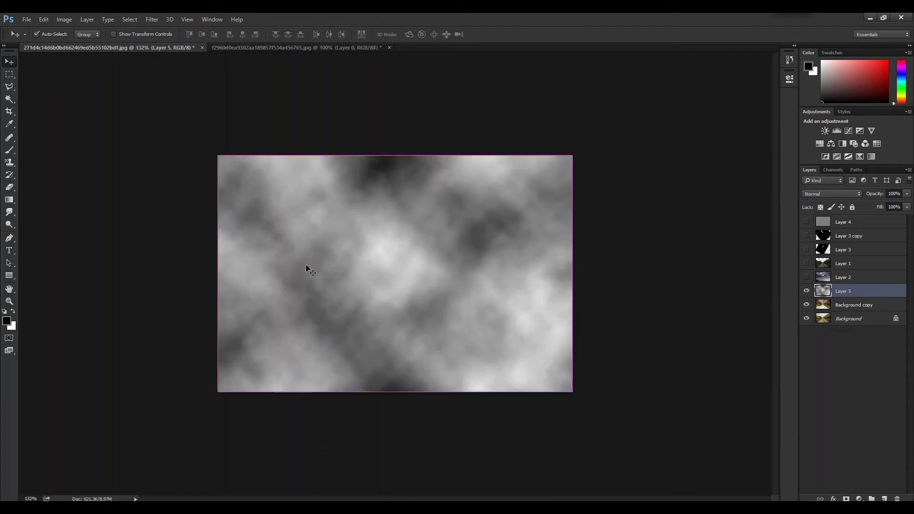
key(ctrl+f)
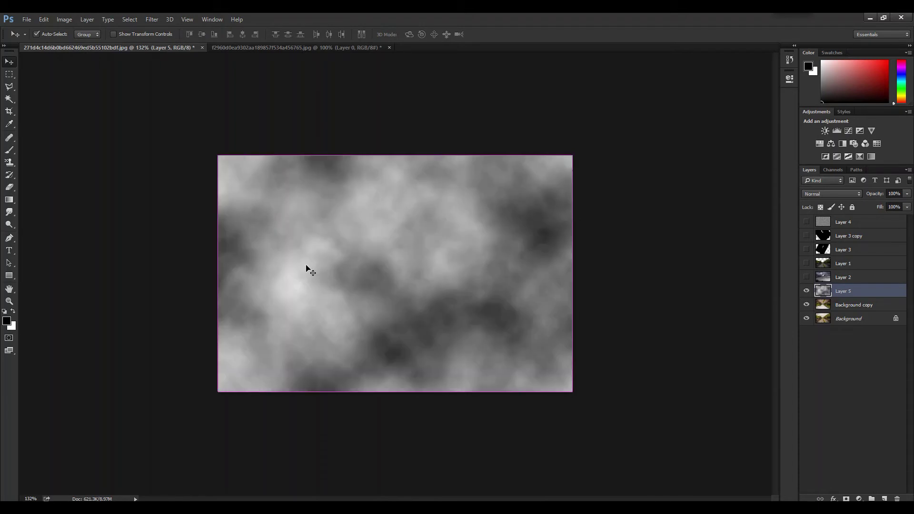
key(ctrl+f)
key(ctrl+f)
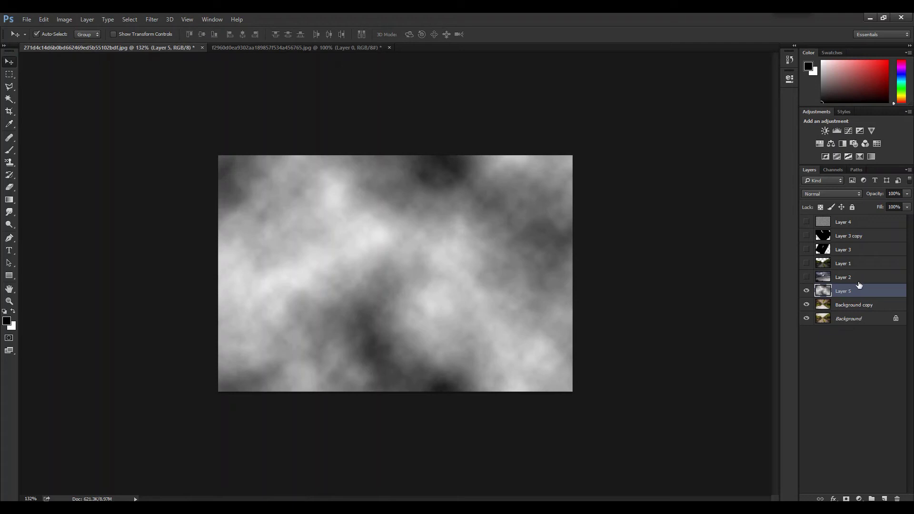
Load the RGB channel of the clouds as a selection, add it as a mask on the background copy, and hide the clouds layer
click(833, 170)
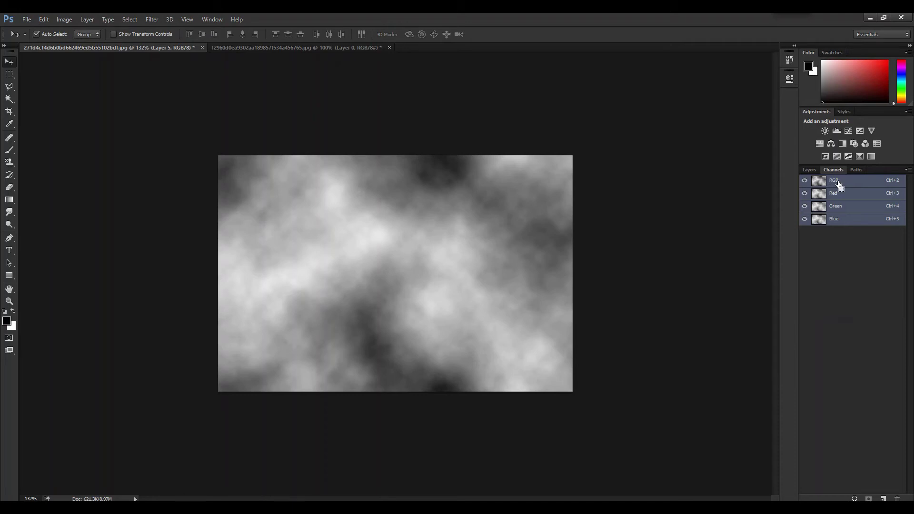
ctrl+click(819, 181)
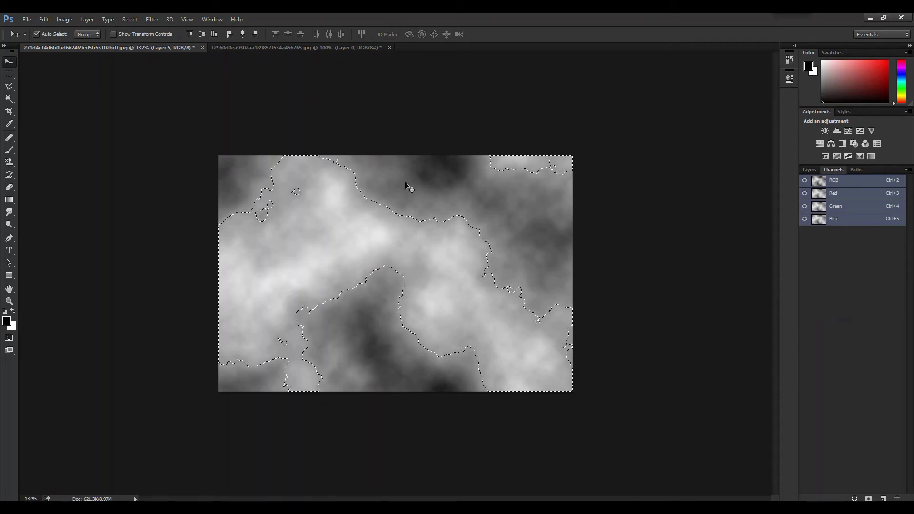
click(810, 170)
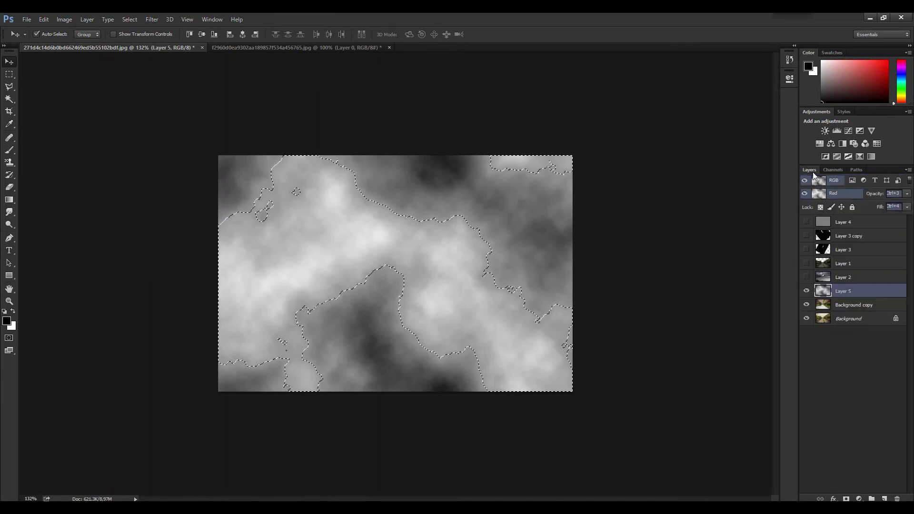
click(874, 305)
click(846, 500)
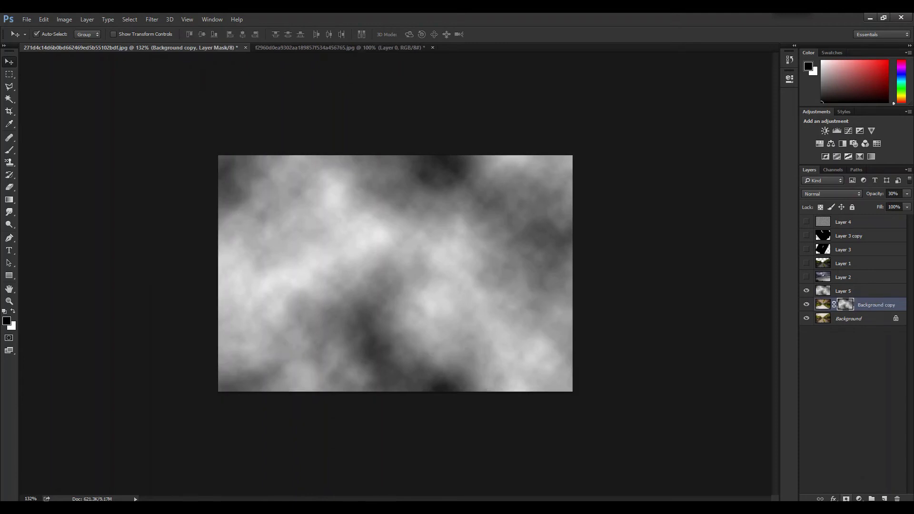
click(806, 292)
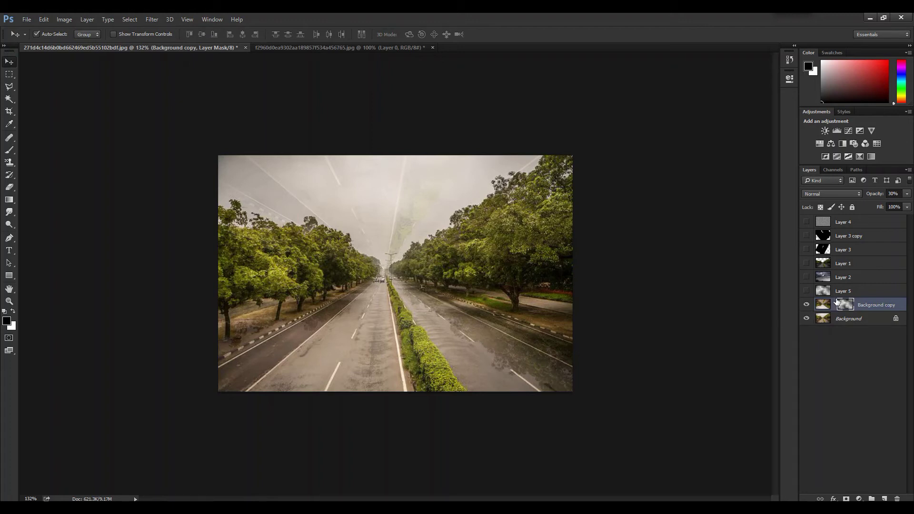
Scale the background copy's layer mask to 50% height so it covers only the lower half of the image
key(ctrl+t)
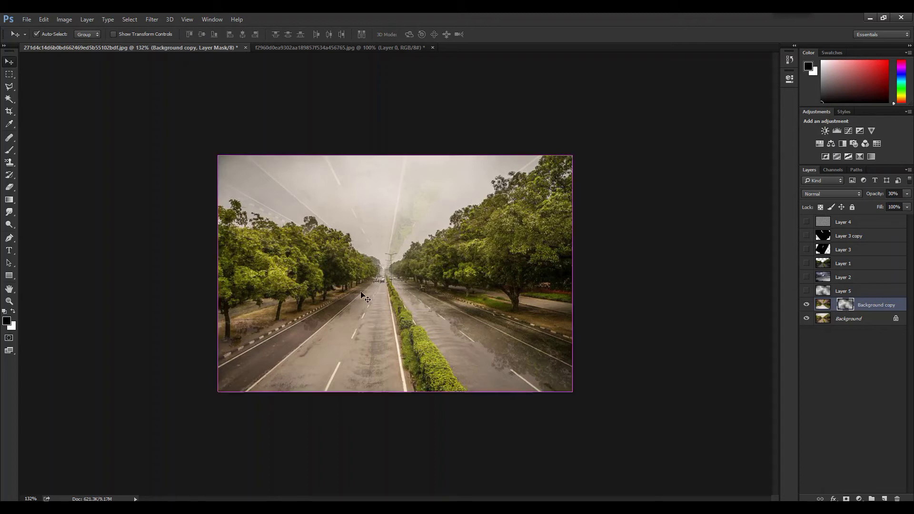
drag(397, 156, 391, 274)
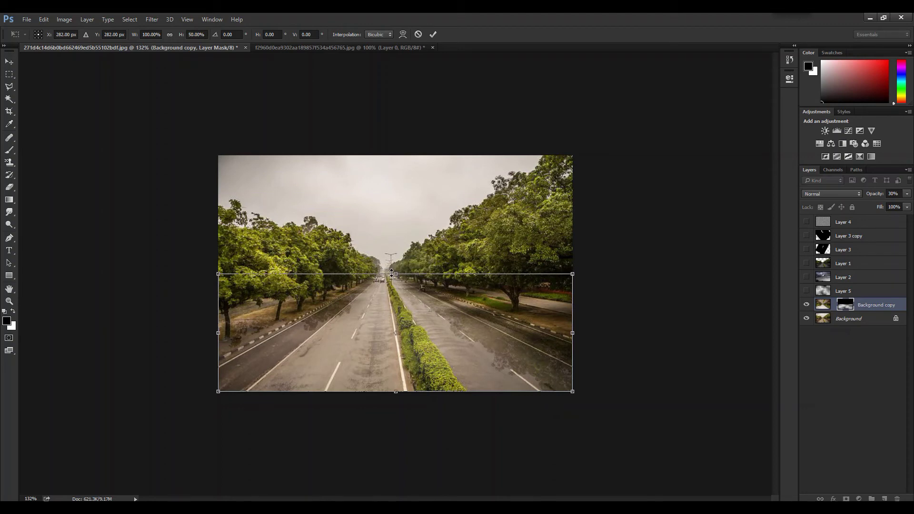
key(Return)
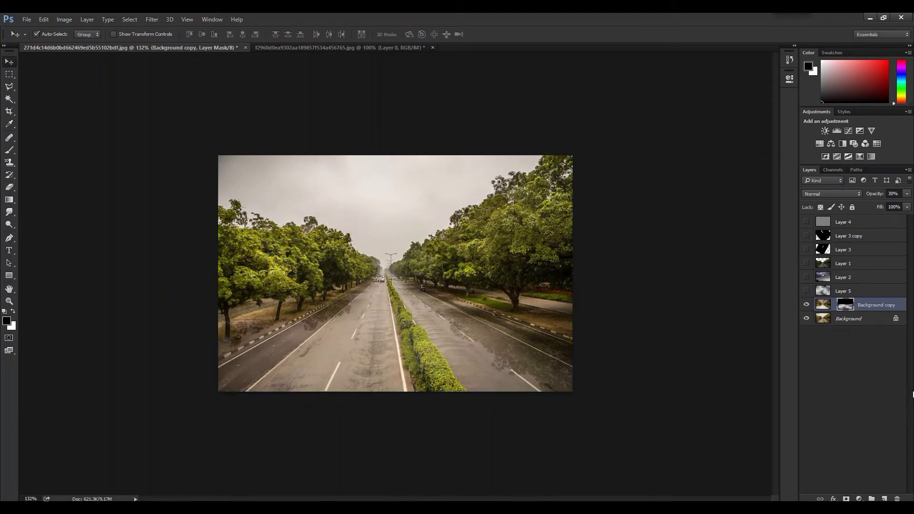
Paint black on the background copy's mask over the central hedge and roadside ground to hide the reflection there
key(b)
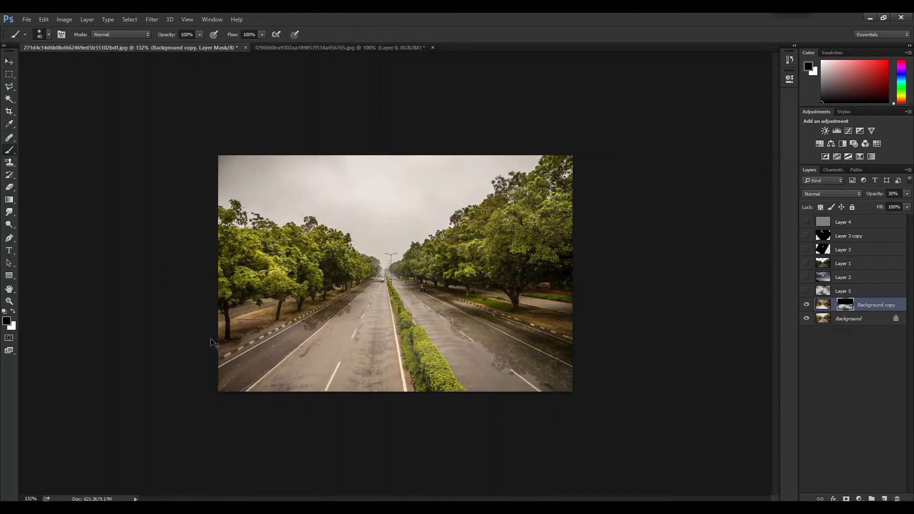
key(ctrl+plus)
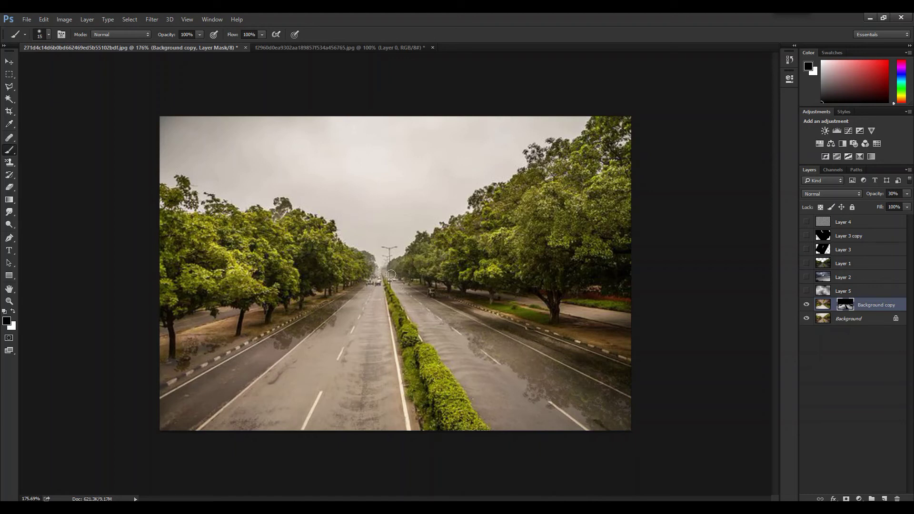
scroll(391, 275, down, 3)
scroll(136, 390, up, 3)
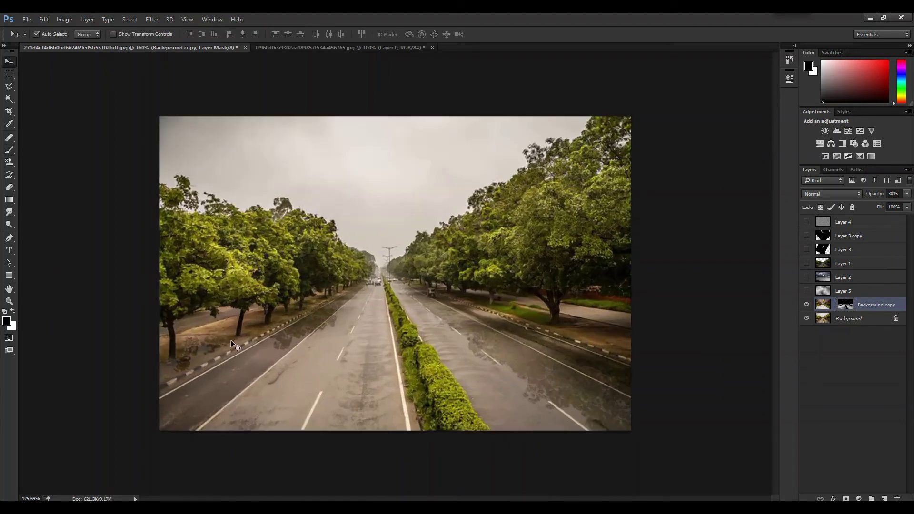
key(bracketright)
key(bracketright)
scroll(245, 328, down, 1)
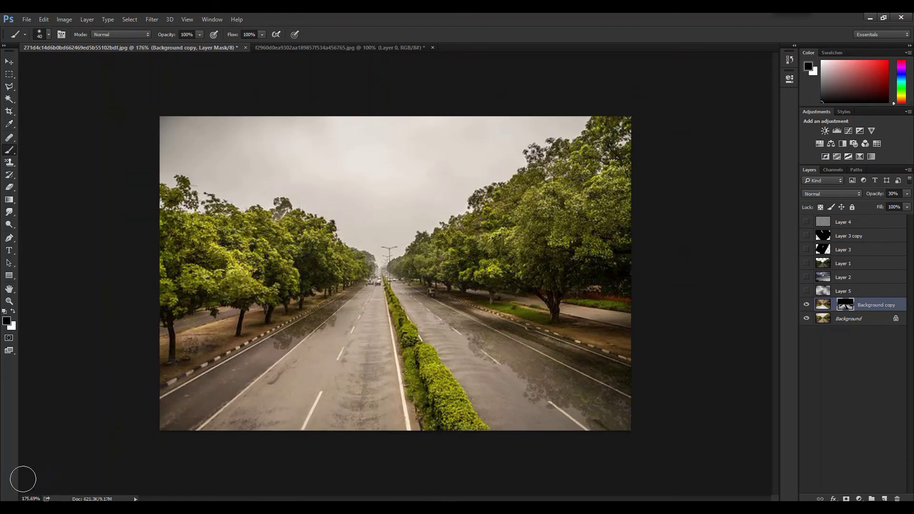
click(9, 62)
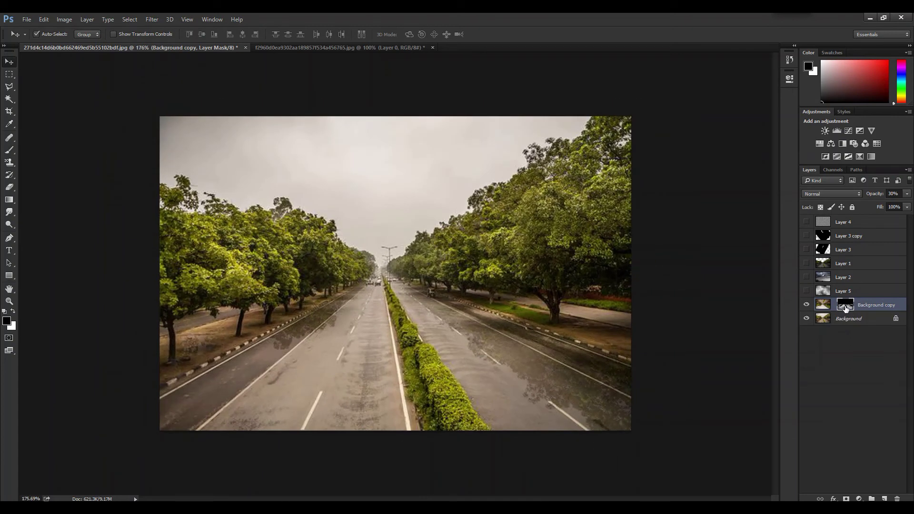
Strengthen the road reflection by adjusting the input levels of the background copy's mask with Levels
key(ctrl+l)
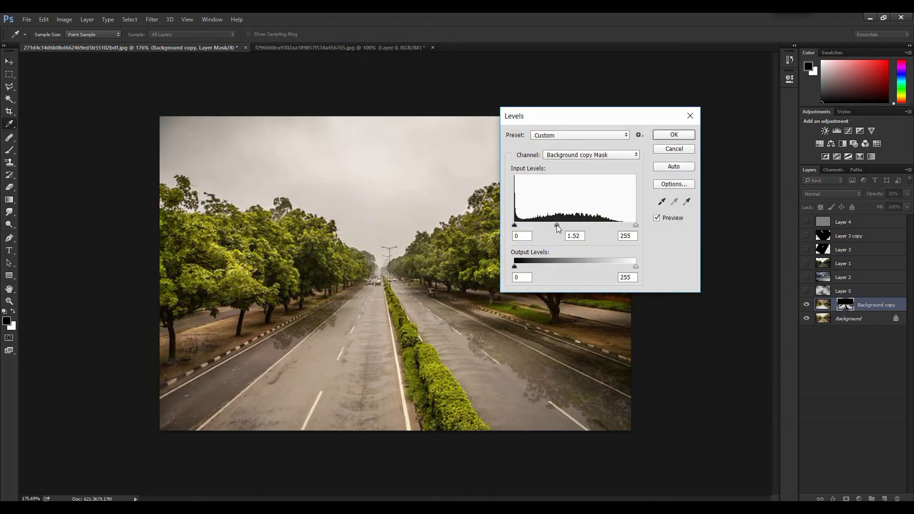
drag(515, 226, 549, 226)
click(662, 137)
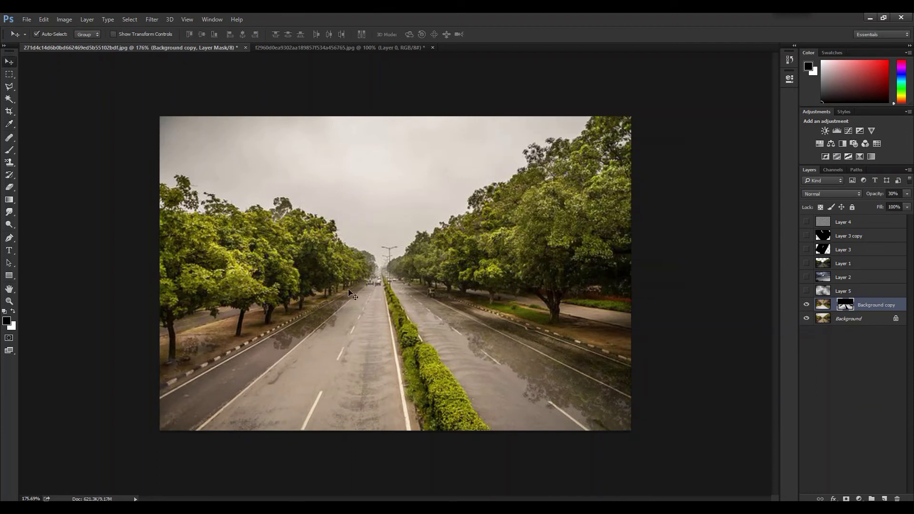
Show the storm effect layers again, hide the Background, and move the background copy directly above Layer 1
drag(807, 222, 808, 278)
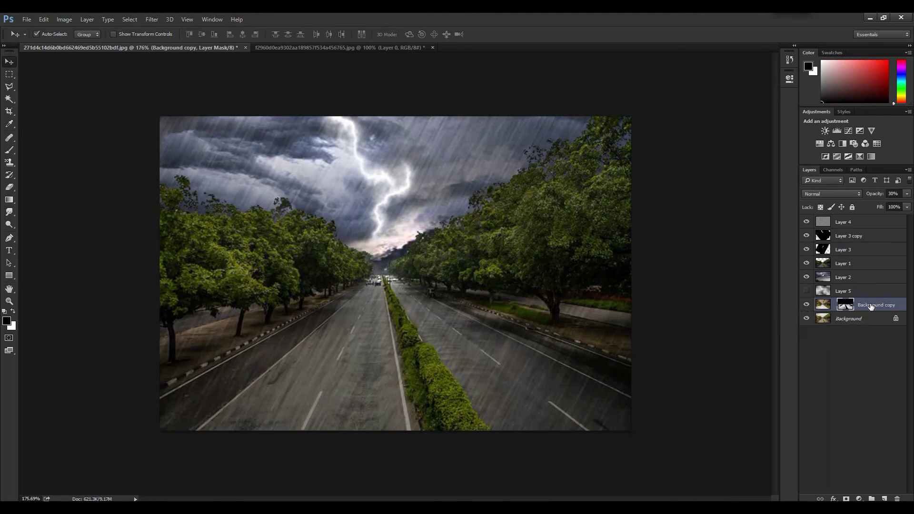
alt+click(807, 274)
alt+click(806, 273)
drag(878, 306, 866, 260)
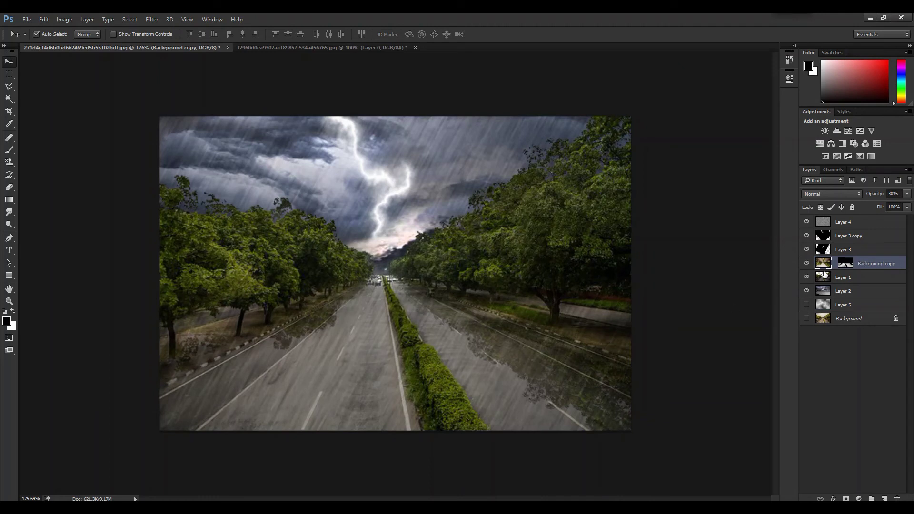
Compare the road with and without the background copy's reflection by toggling that layer's visibility
click(807, 264)
click(808, 265)
click(807, 265)
click(807, 265)
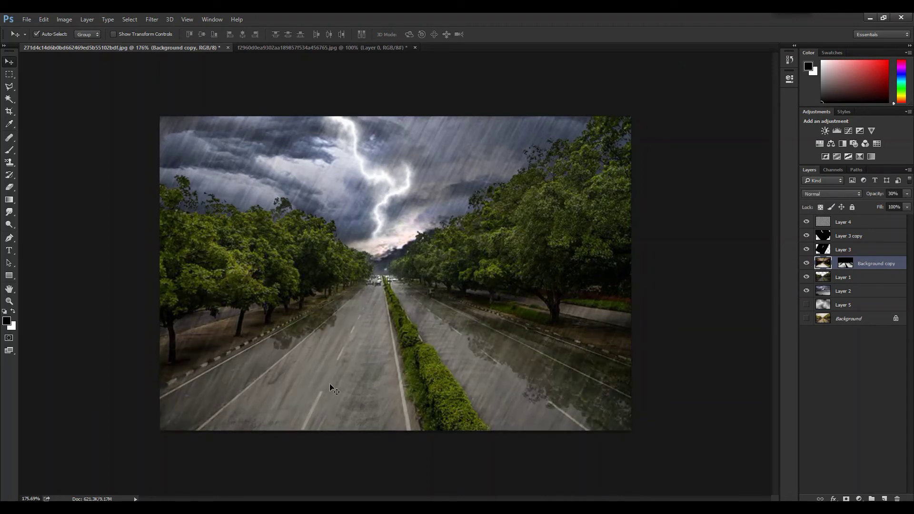
Open DROPLETS.jpg from the RAIN + LIGHTNING folder
click(27, 19)
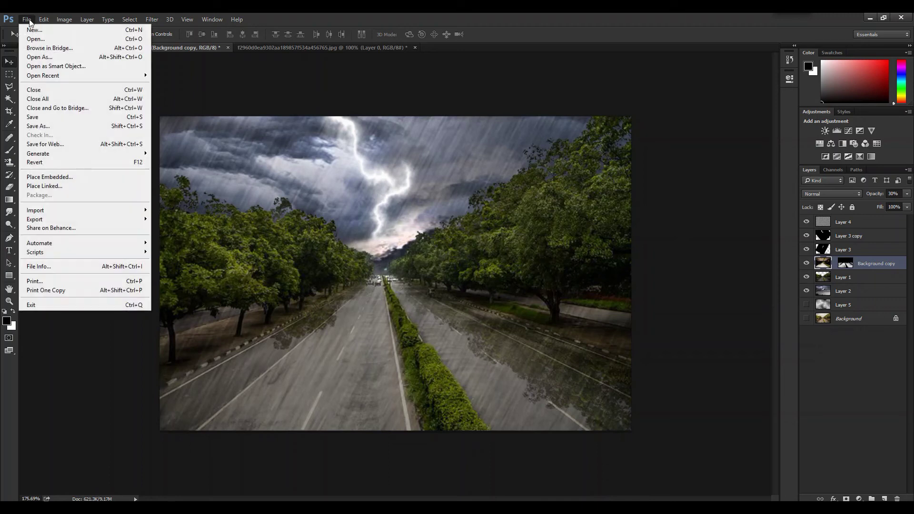
click(36, 39)
scroll(383, 218, down, 2)
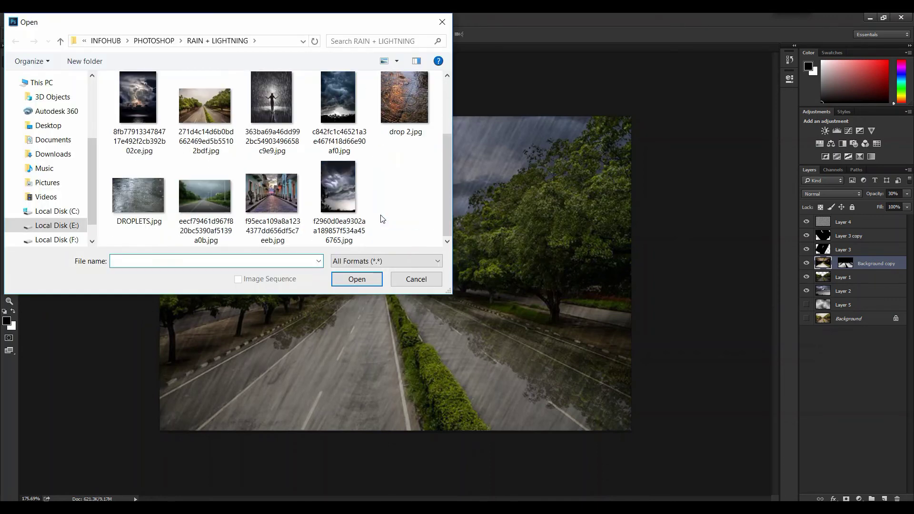
click(163, 216)
click(357, 281)
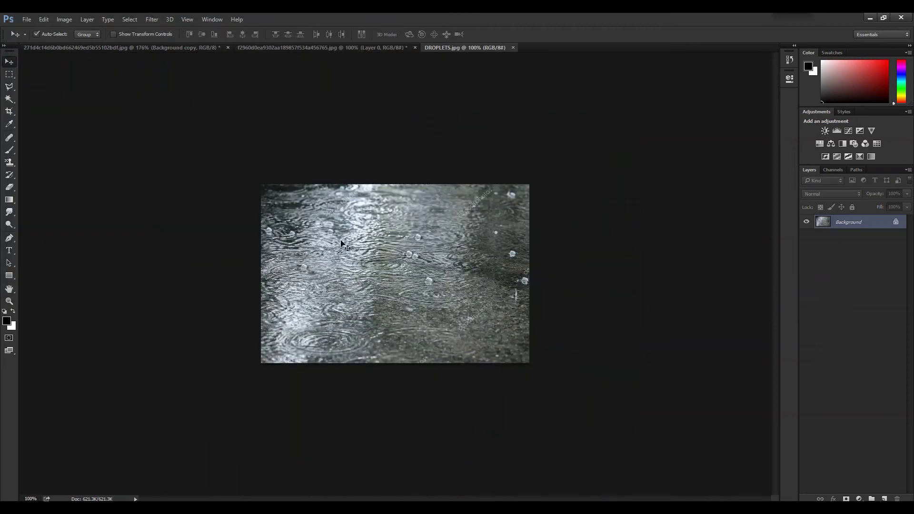
Unlock the droplets image, place it in the road document above the background copy to cover the canvas, and hide the rain and lightning layers
click(896, 221)
drag(358, 235, 355, 297)
click(357, 299)
click(807, 236)
click(807, 249)
drag(400, 335, 368, 240)
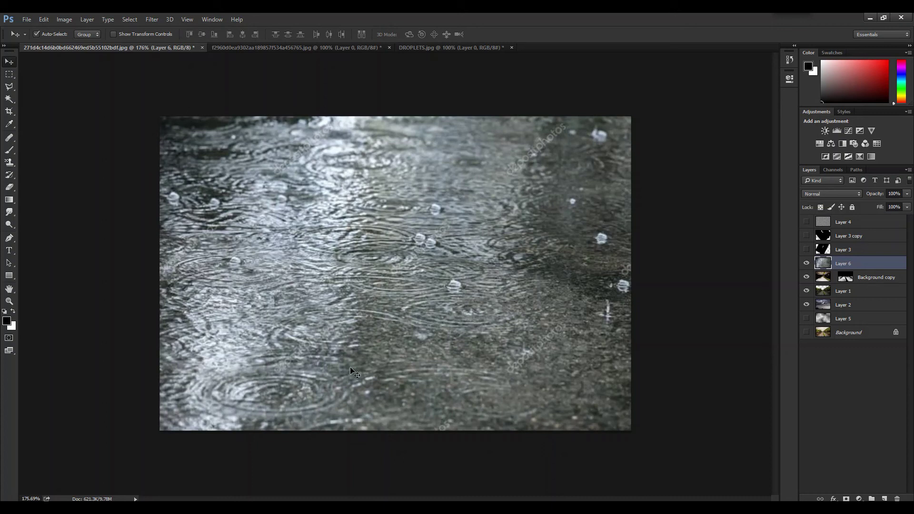
Blend the droplets layer into the road scene with the Soft Light mode
click(852, 194)
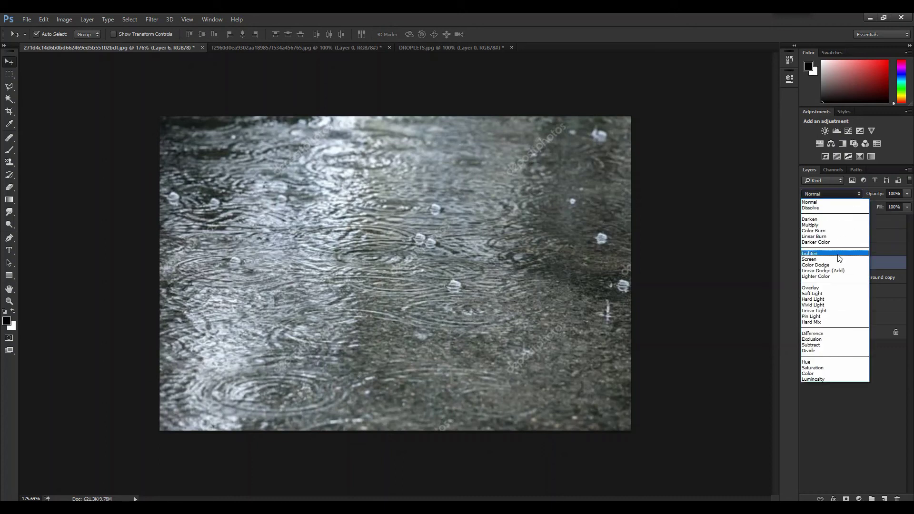
click(828, 298)
drag(353, 260, 331, 358)
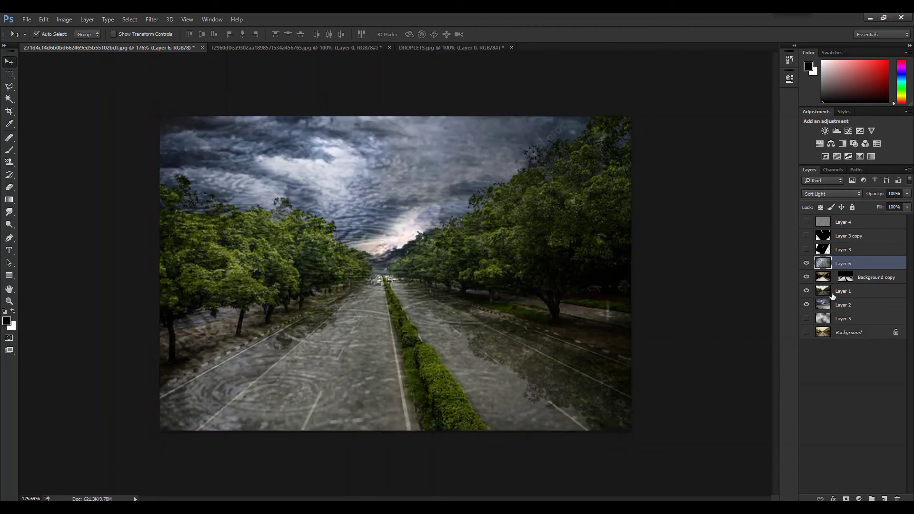
Add a layer mask to the droplets layer and paint black over the sky, trees and roadsides with a large brush
click(846, 499)
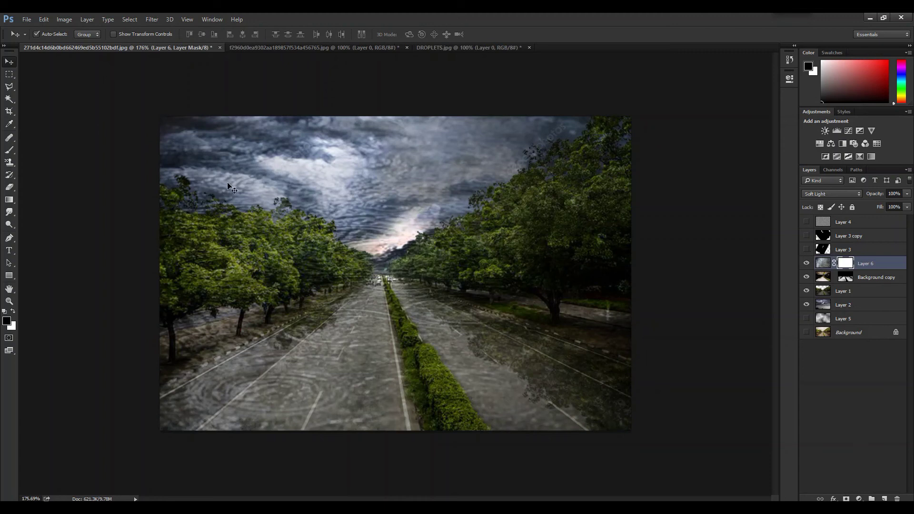
key(b)
key(bracketright)
key(bracketright)
key(bracketright)
key(bracketright)
key(bracketright)
key(bracketright)
mouse_move(226, 159)
mouse_down()
mouse_move(296, 137)
mouse_move(475, 145)
mouse_move(331, 132)
mouse_move(535, 211)
mouse_move(117, 259)
mouse_move(102, 240)
mouse_move(178, 305)
mouse_move(149, 337)
mouse_move(271, 277)
mouse_up()
mouse_move(486, 213)
mouse_down()
mouse_move(549, 282)
mouse_move(681, 325)
mouse_move(630, 195)
mouse_move(526, 203)
mouse_move(655, 300)
mouse_up()
Mask the droplets off the central hedge using a smaller brush of size 40
key(bracketleft)
key(bracketleft)
key(bracketleft)
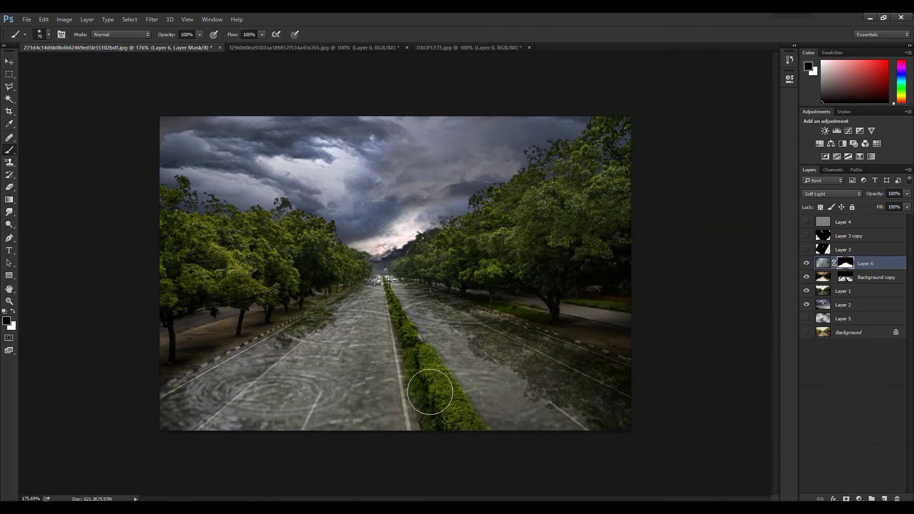
key(bracketleft)
key(bracketleft)
key(bracketleft)
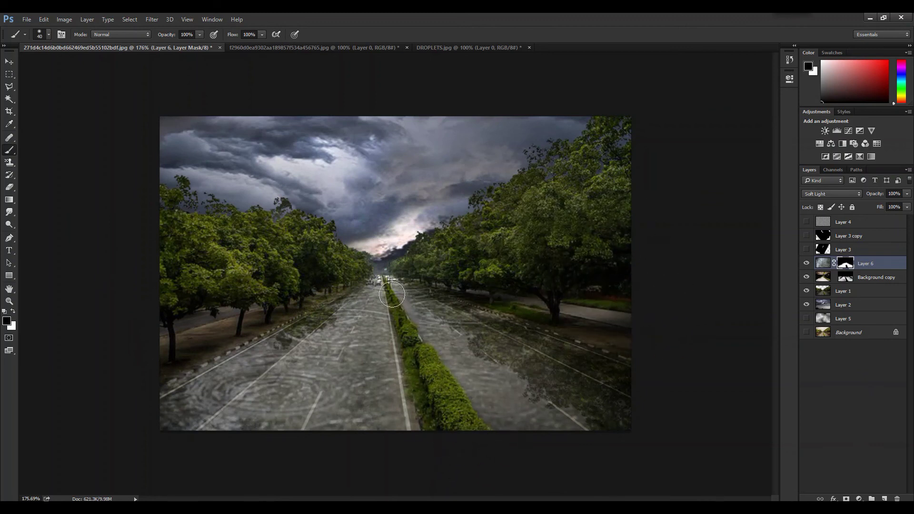
Transform the droplets layer, reducing its height slightly from the top edge and widening it to about 111% to fit the road
scroll(388, 273, down, 1)
click(4, 63)
key(ctrl+t)
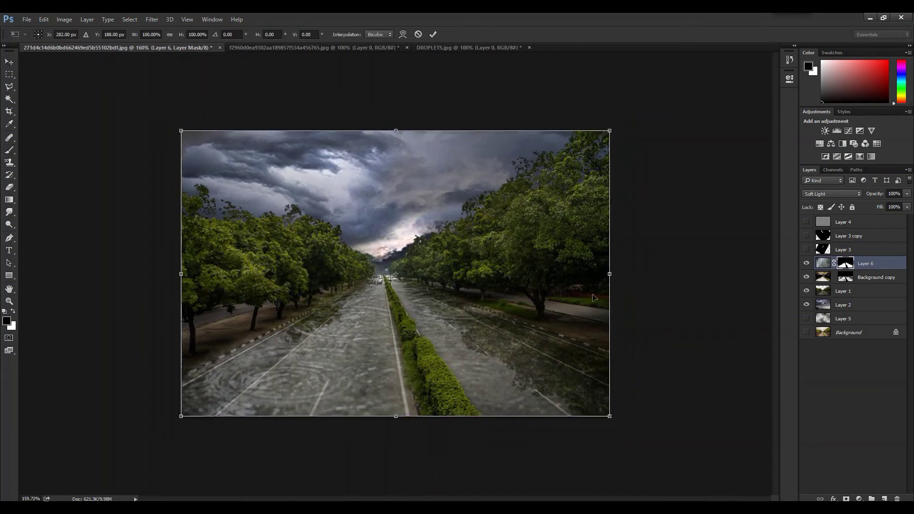
drag(611, 132, 600, 139)
key(Return)
mouse_move(484, 350)
mouse_down()
mouse_move(494, 356)
mouse_move(485, 358)
mouse_up()
key(ctrl+t)
drag(614, 266, 630, 267)
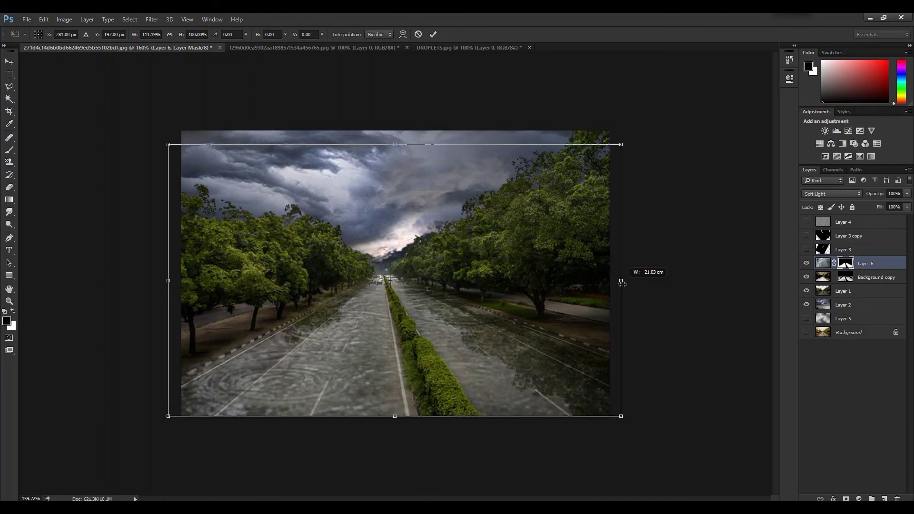
key(Return)
drag(520, 371, 515, 377)
Show the rain and lightning layers again and move the droplets layer directly below the background copy
scroll(292, 420, up, 2)
key(b)
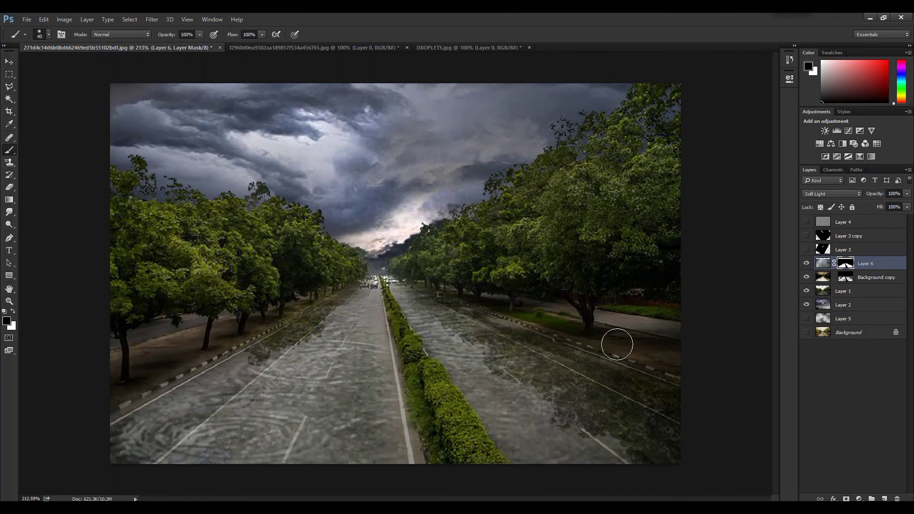
scroll(549, 297, down, 3)
key(v)
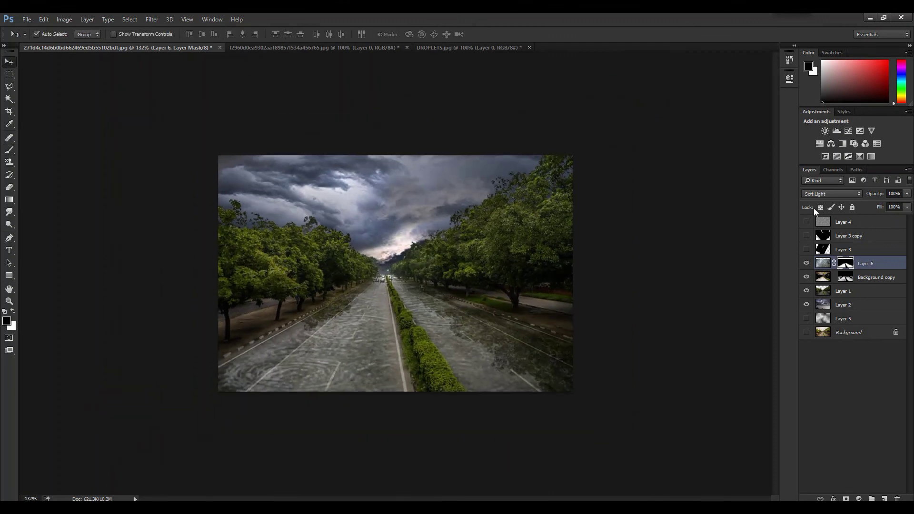
click(807, 250)
drag(873, 265, 876, 280)
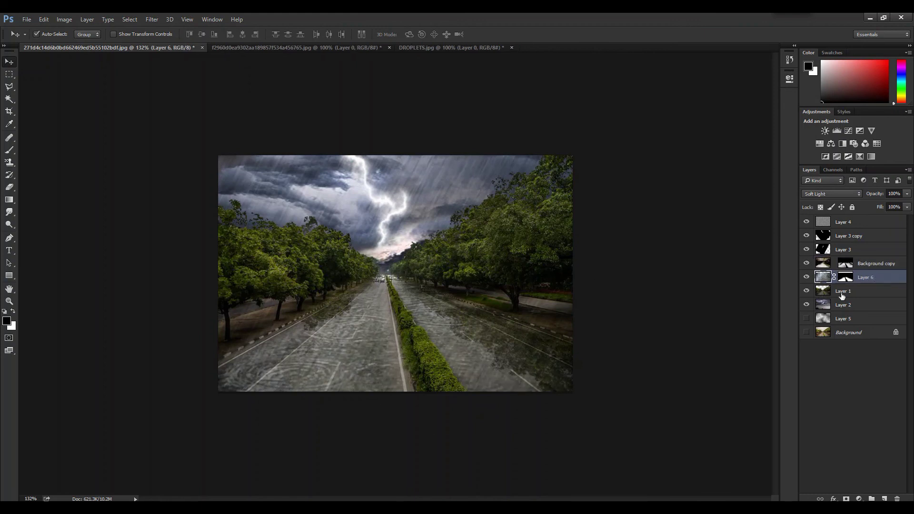
Examine the ripples and reflections on the wet road up close and at full view
click(860, 268)
scroll(281, 407, up, 2)
scroll(279, 405, down, 1)
scroll(329, 315, up, 2)
scroll(328, 315, down, 2)
scroll(362, 218, up, 1)
scroll(318, 361, down, 1)
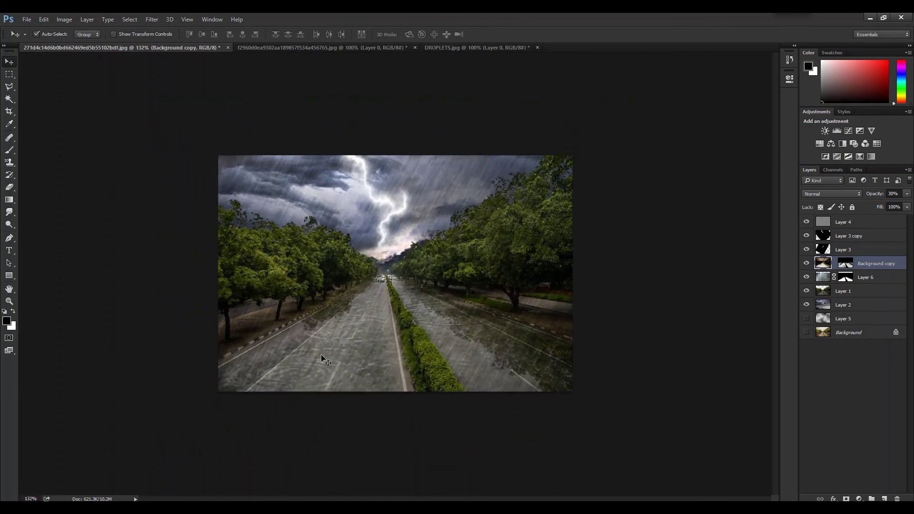
Increase the contrast of the droplets layer's image with Levels, setting the shadow input to 43 and midtones to 1.36
click(861, 278)
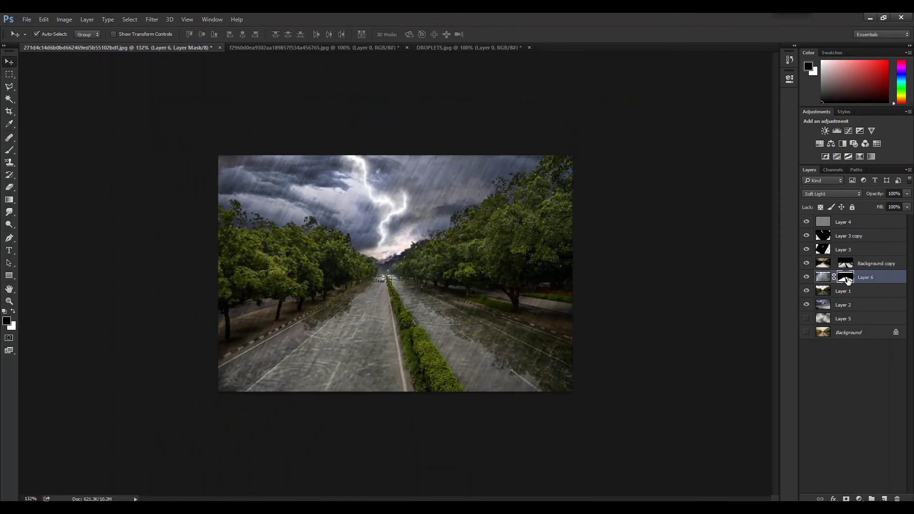
key(ctrl+l)
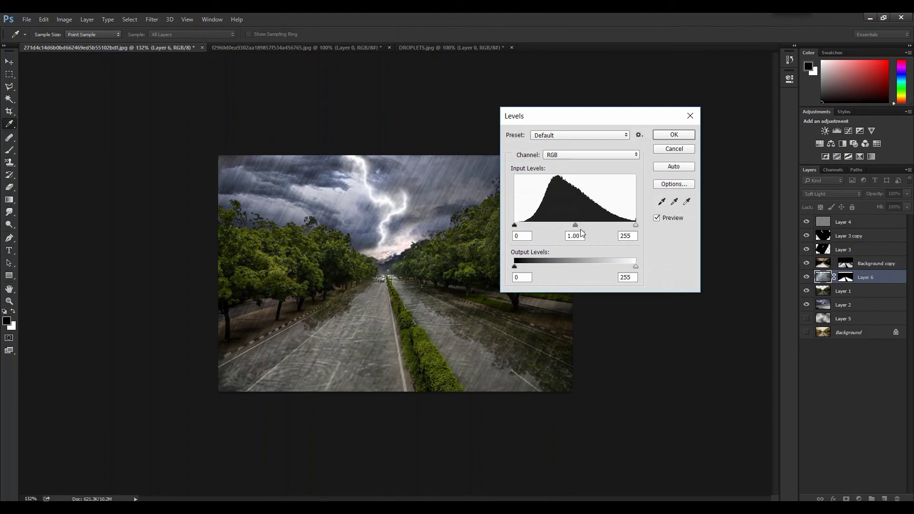
drag(570, 227, 557, 226)
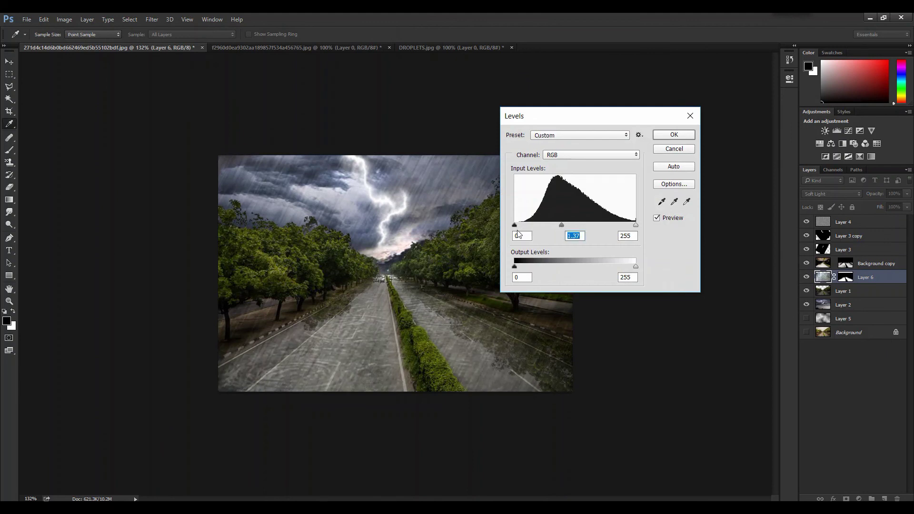
drag(520, 226, 589, 225)
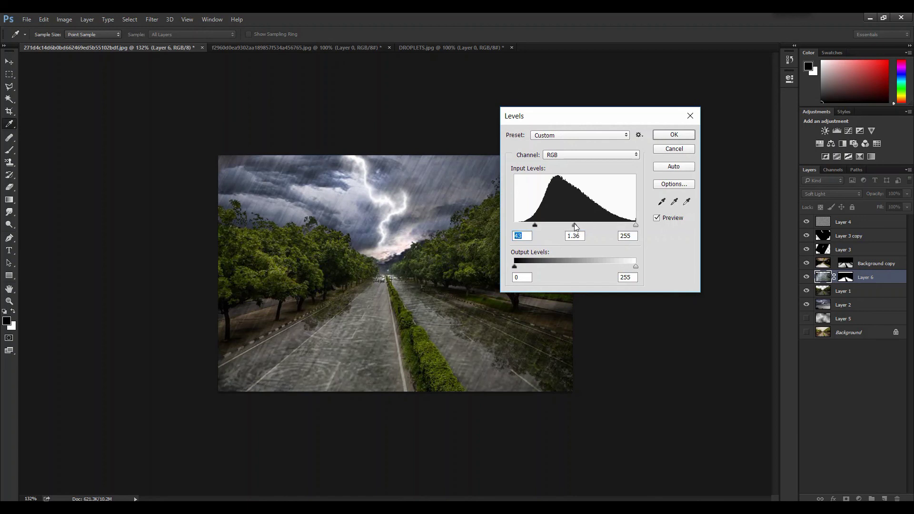
click(674, 135)
key(ctrl+minus)
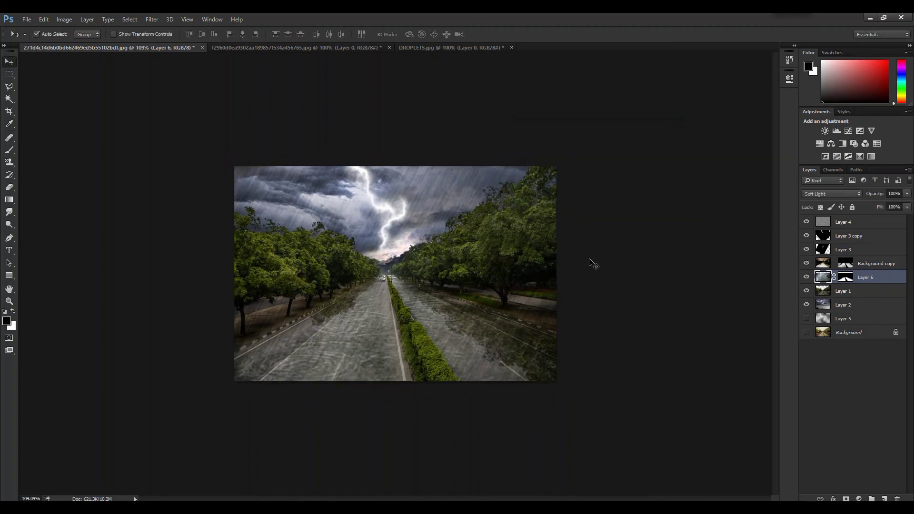
key(ctrl+plus)
key(ctrl+minus)
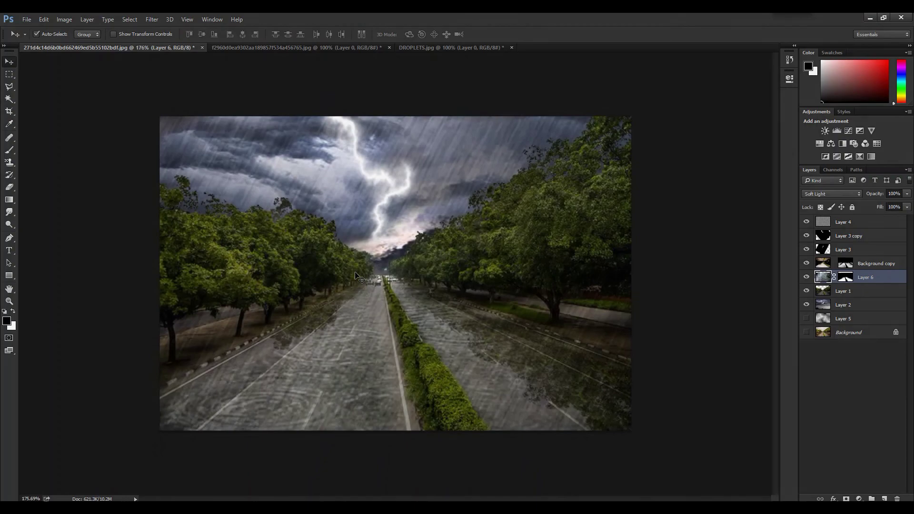